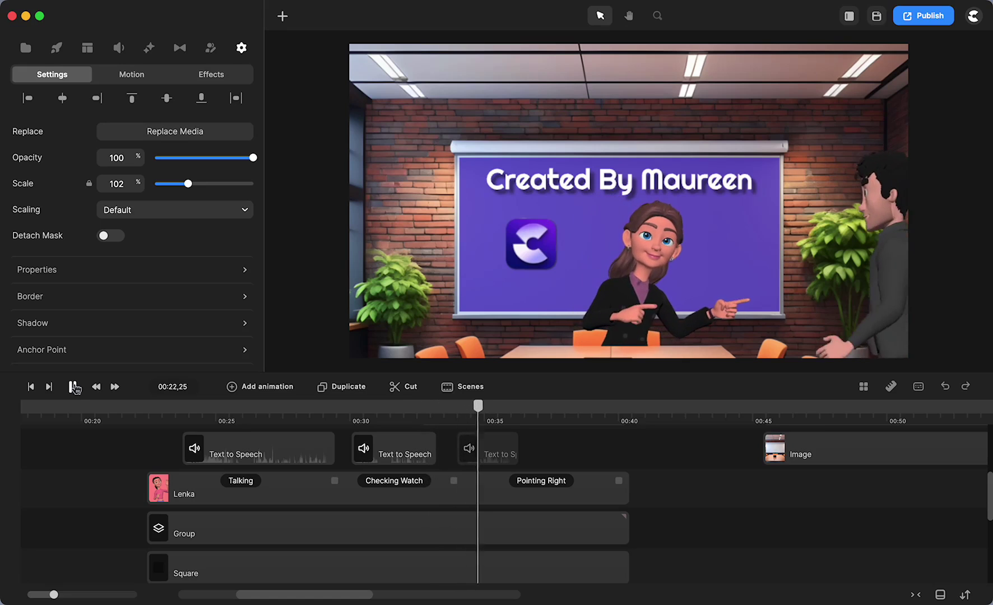
Stop the preview and scrub through the meeting-room scenes between 00:31 and 00:45.
click(73, 387)
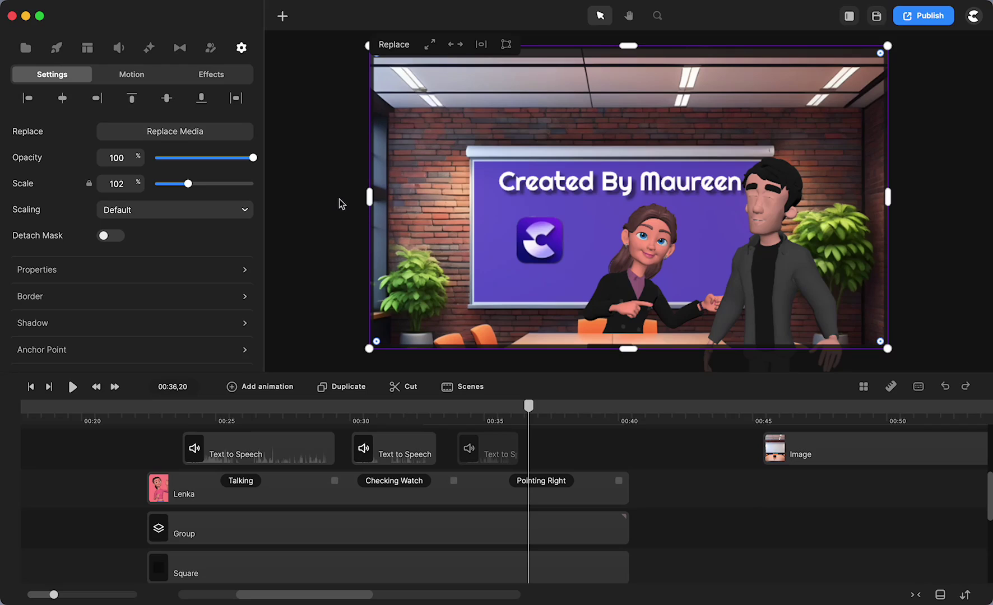
scroll(616, 420, right, 5)
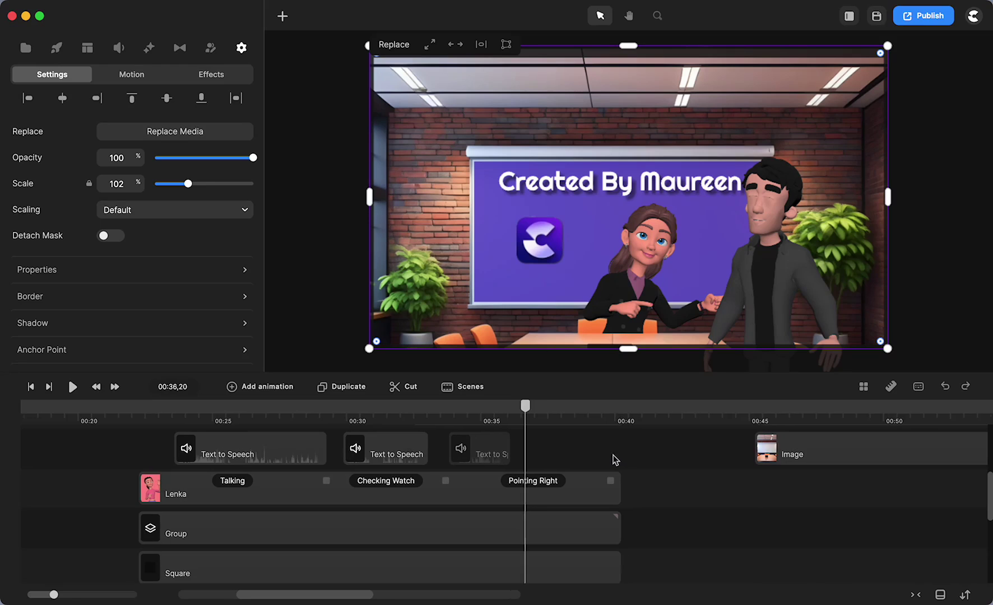
click(559, 414)
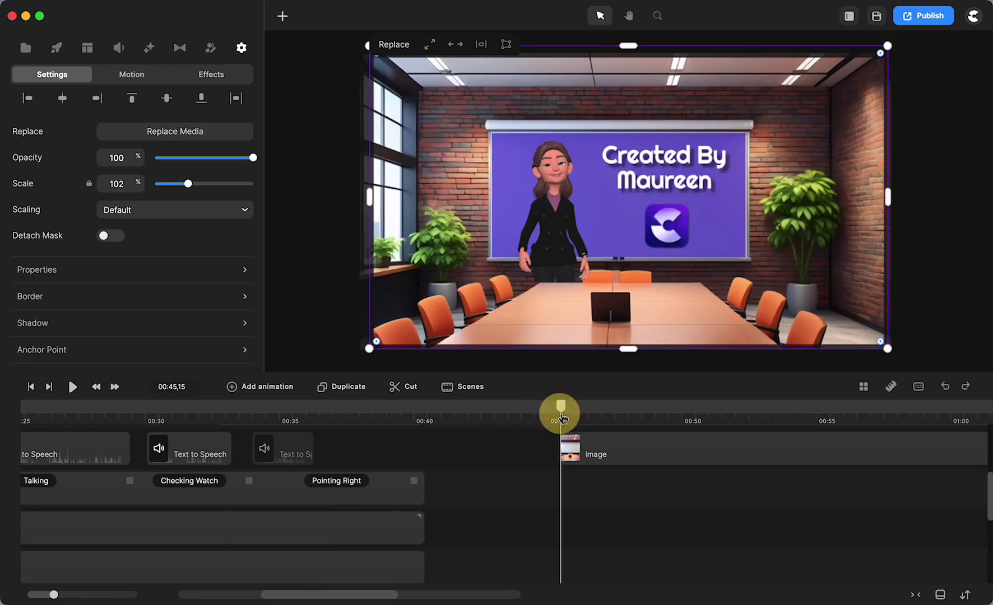
scroll(570, 466, up, 3)
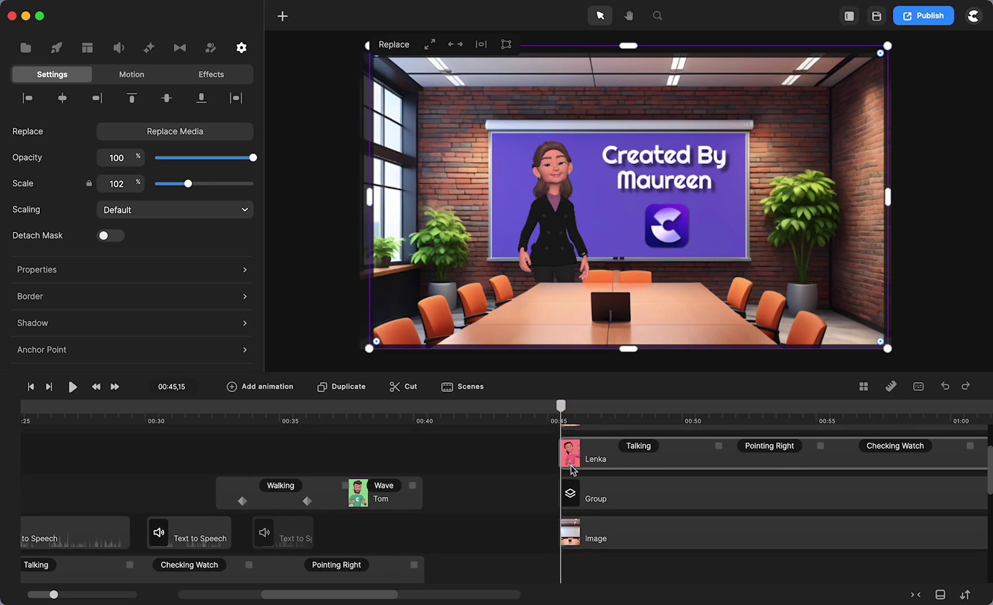
click(562, 416)
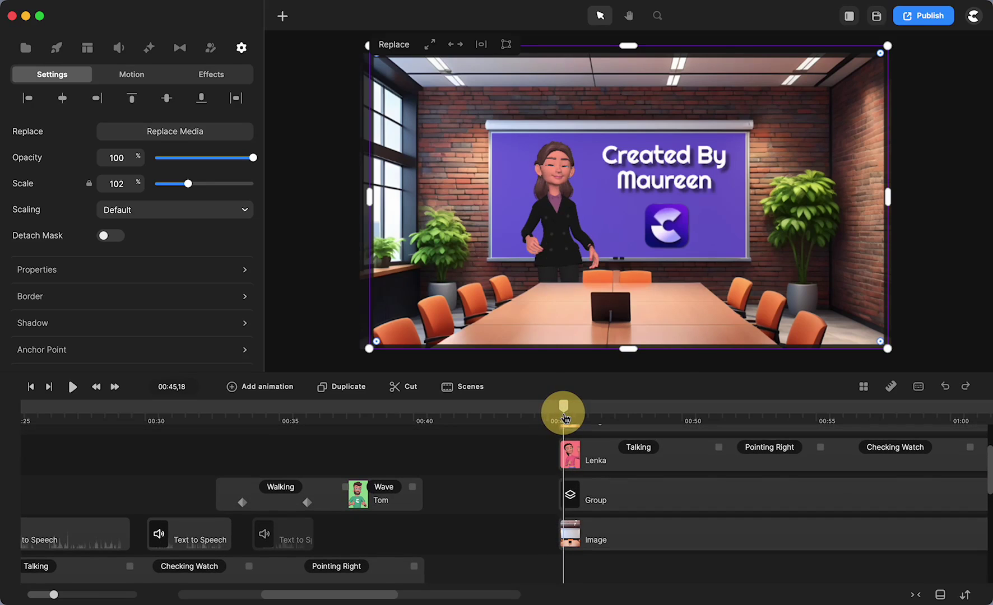
click(186, 412)
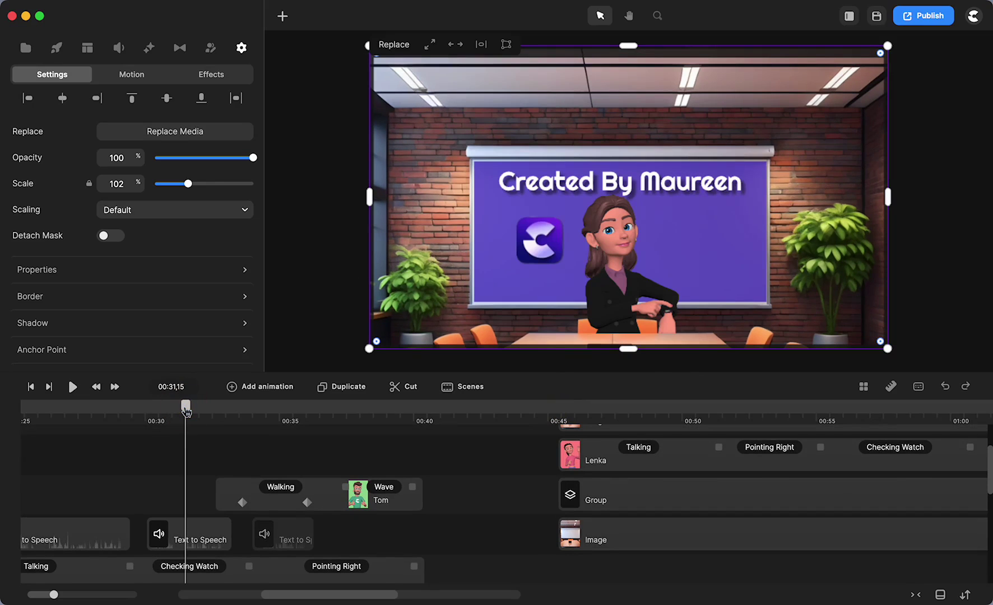
drag(186, 412, 562, 404)
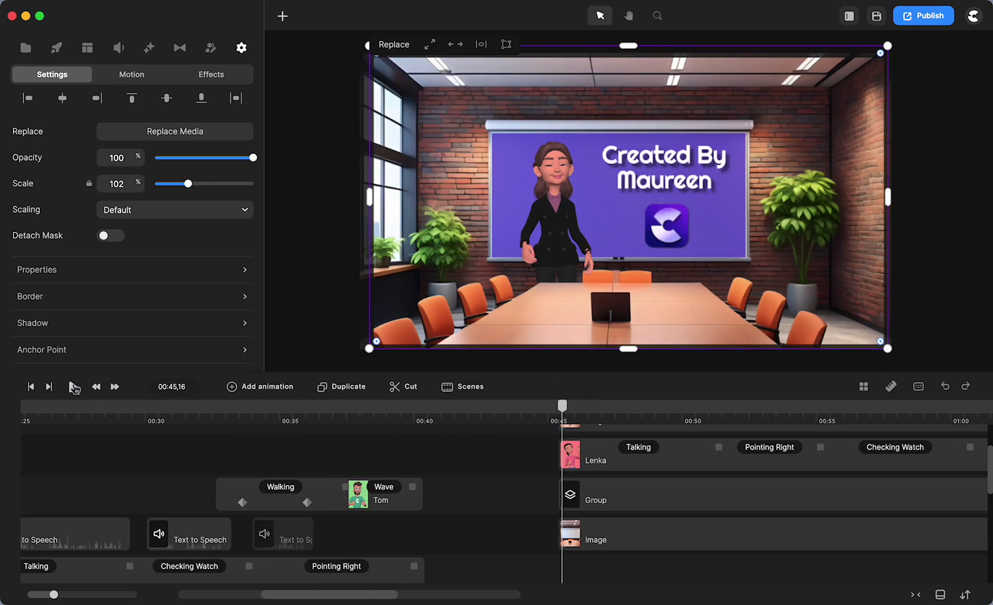
Play and pause the meeting-room scene around 00:48 to review it.
click(72, 386)
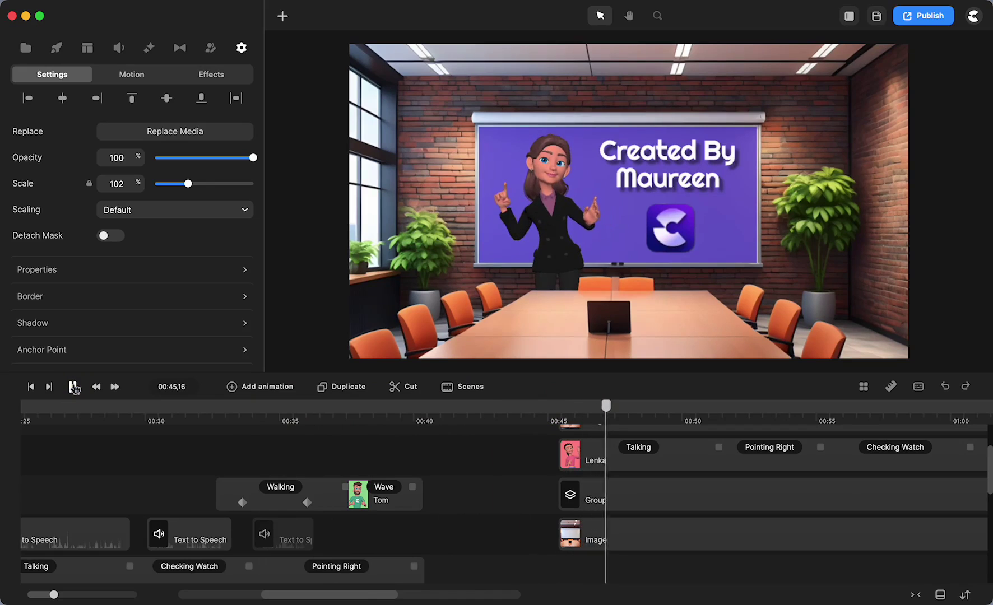
click(72, 387)
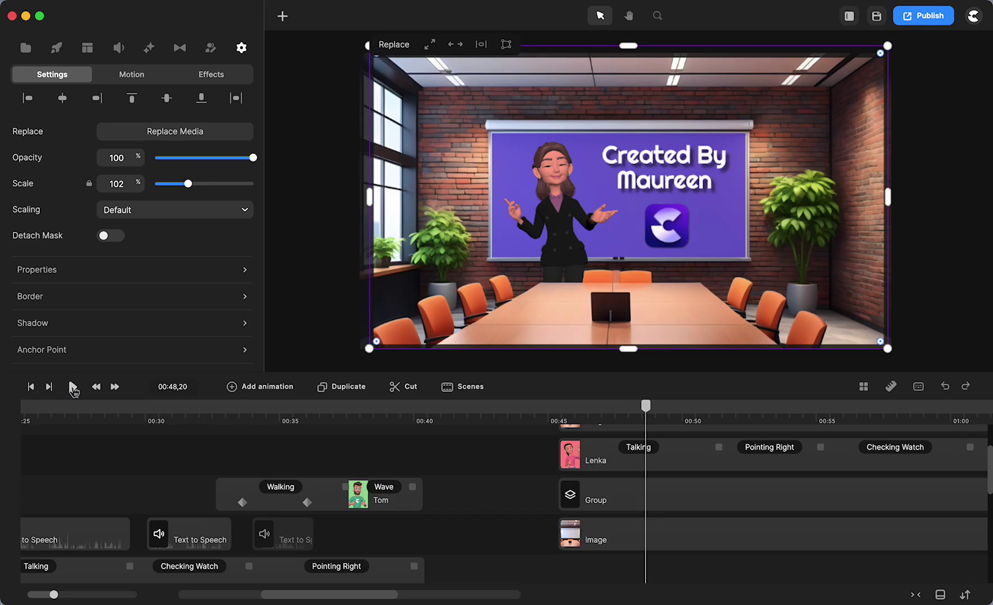
click(73, 387)
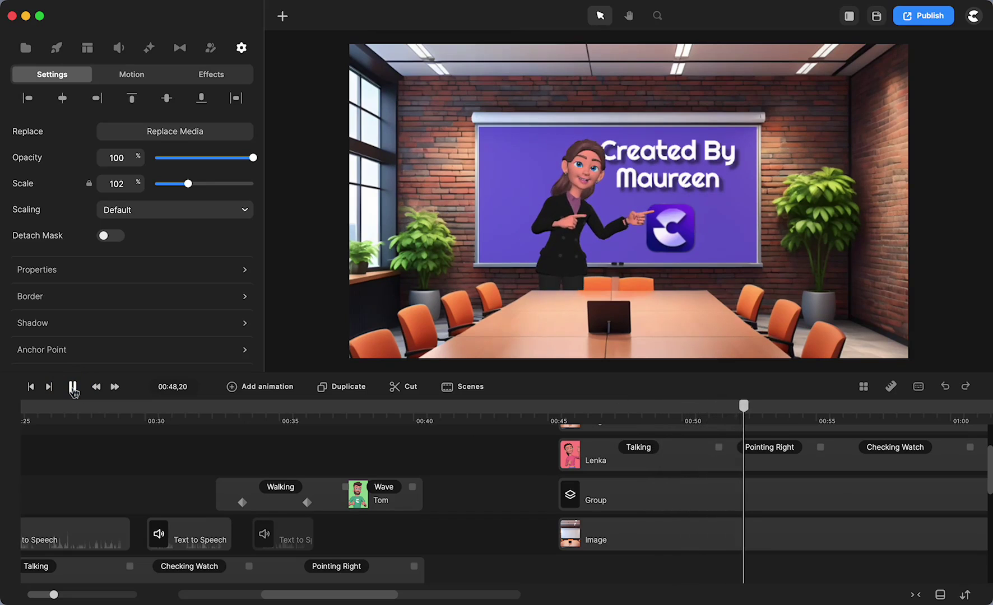
click(73, 386)
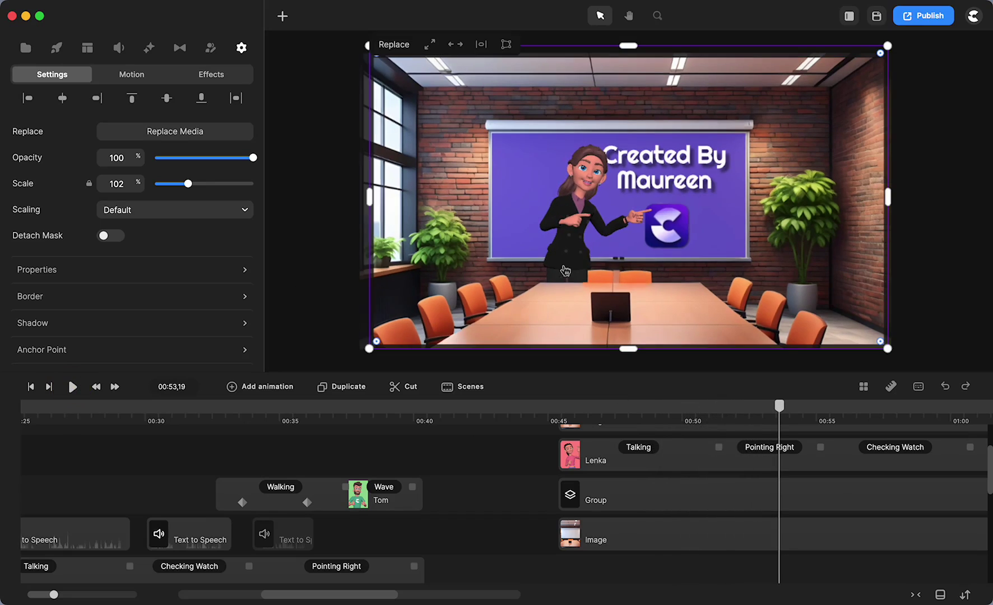
Trim the Group clip's end back to about 01:06 and put the playhead at 01:09.
scroll(557, 497, right, 10)
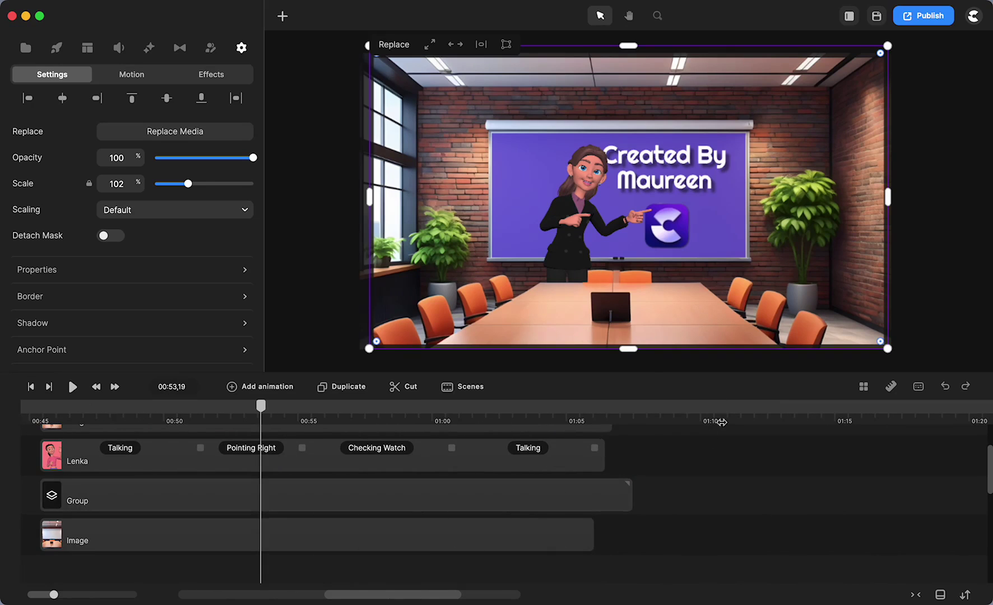
drag(627, 493, 604, 493)
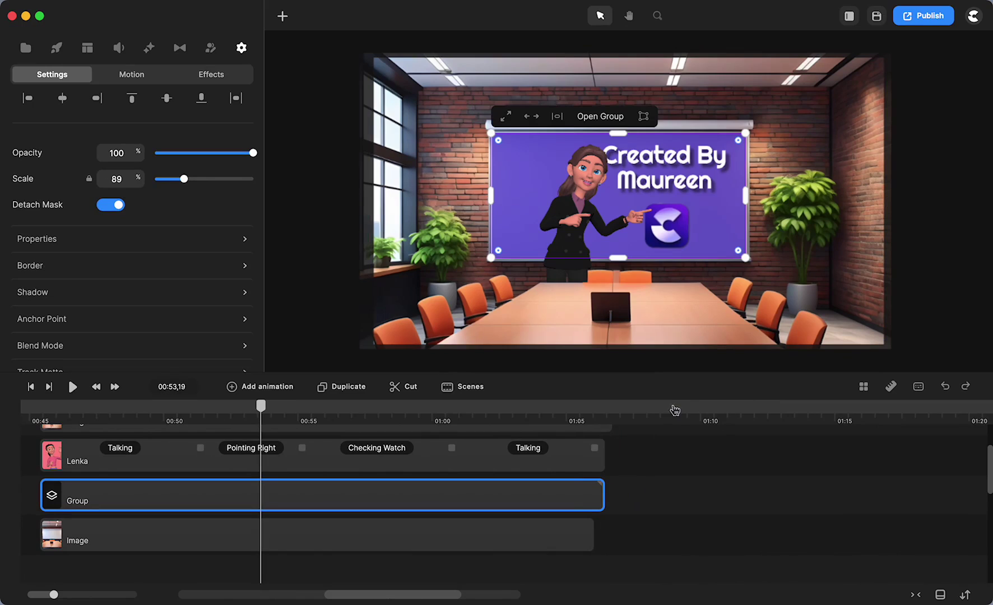
click(675, 411)
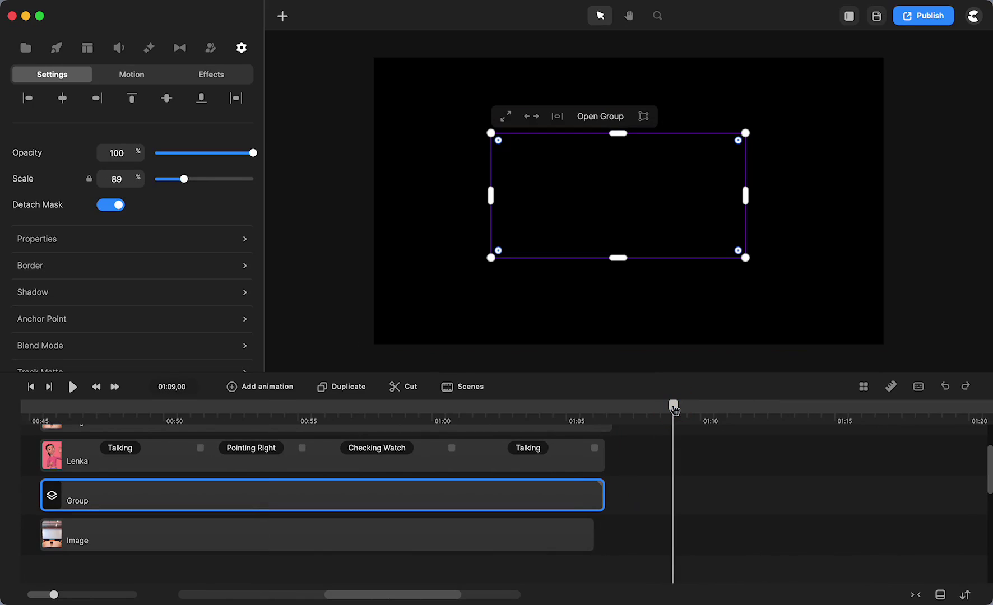
Search the backgrounds for 'office' and drag the Meeting Room image onto the canvas at 01:09.
click(699, 480)
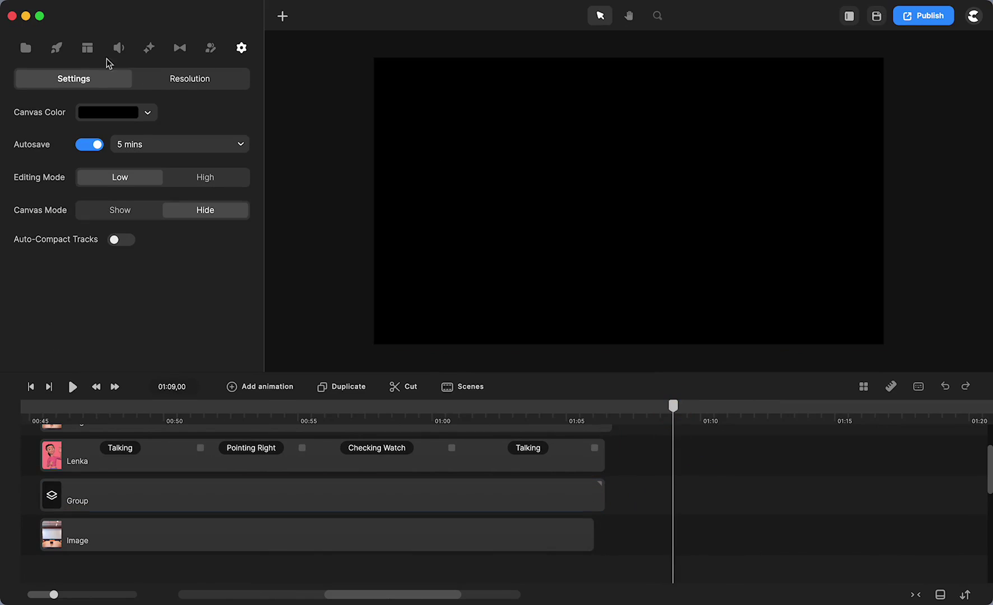
click(54, 53)
click(157, 145)
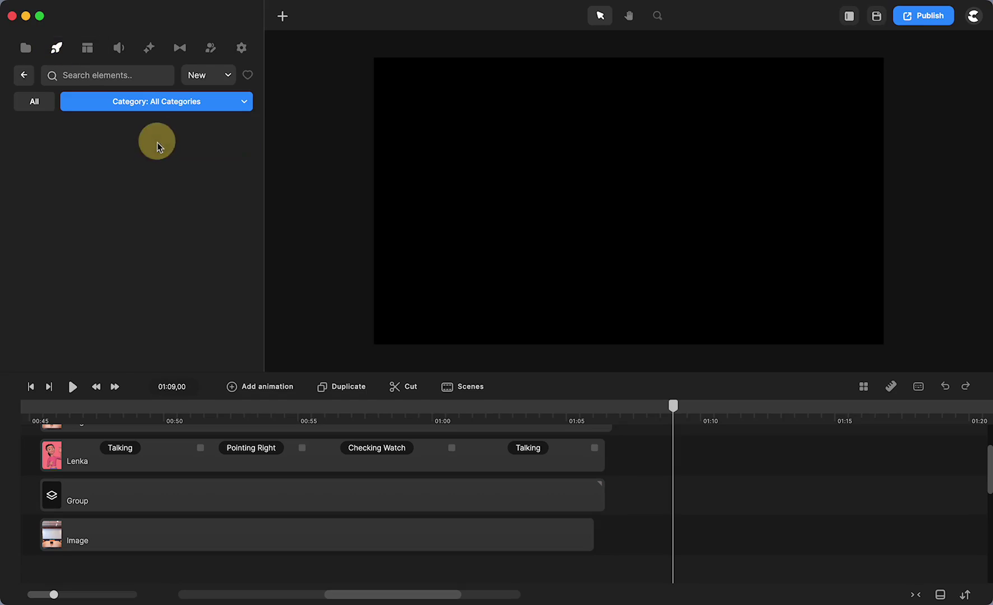
scroll(155, 193, down, 5)
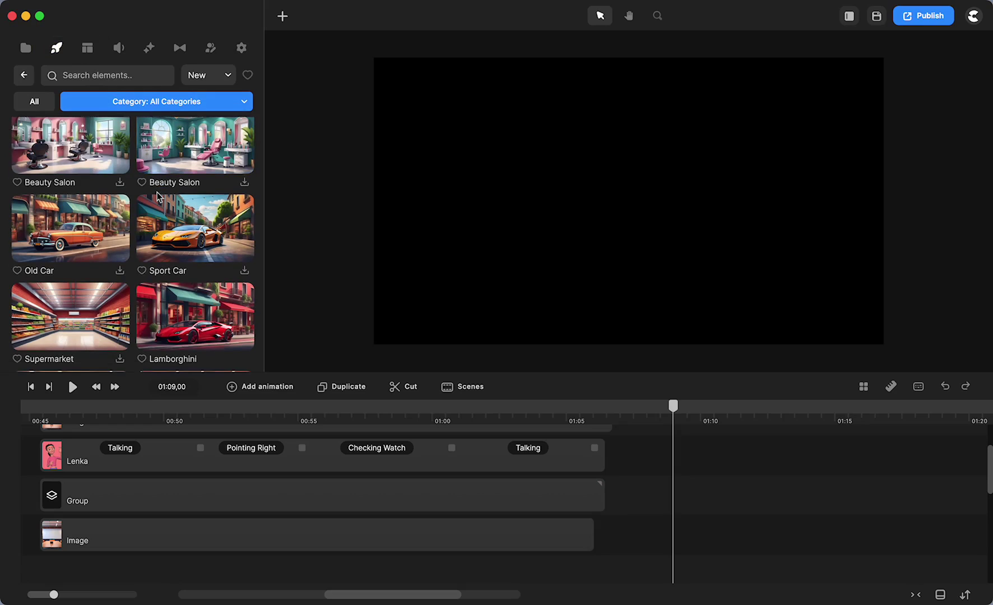
click(124, 74)
text(office)
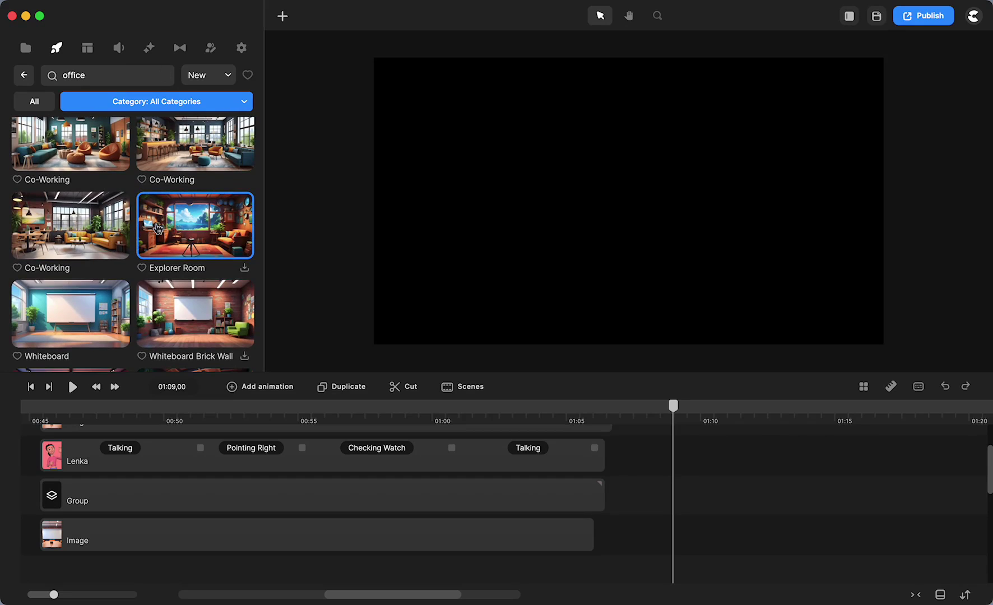
scroll(158, 228, down, 4)
scroll(157, 228, down, 5)
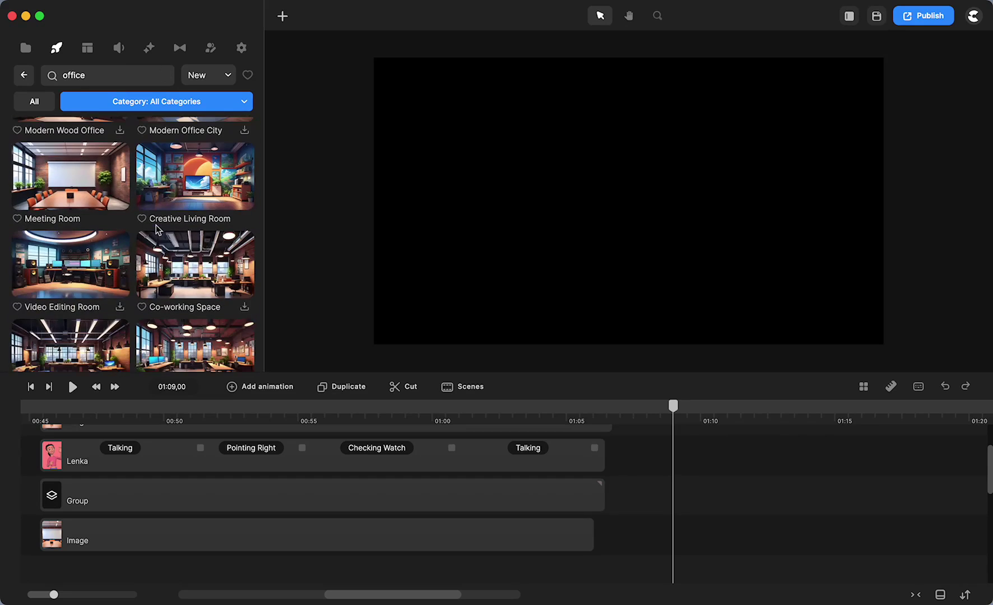
drag(70, 174, 625, 197)
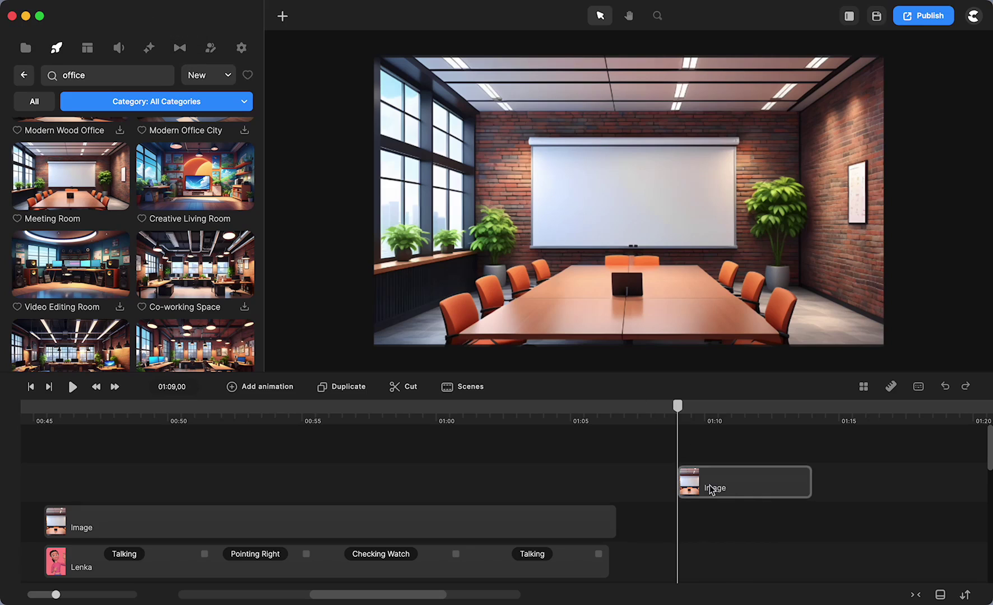
Extend the Meeting Room image clip to about 01:24 and scrub to check the background.
scroll(710, 489, right, 10)
drag(374, 482, 707, 483)
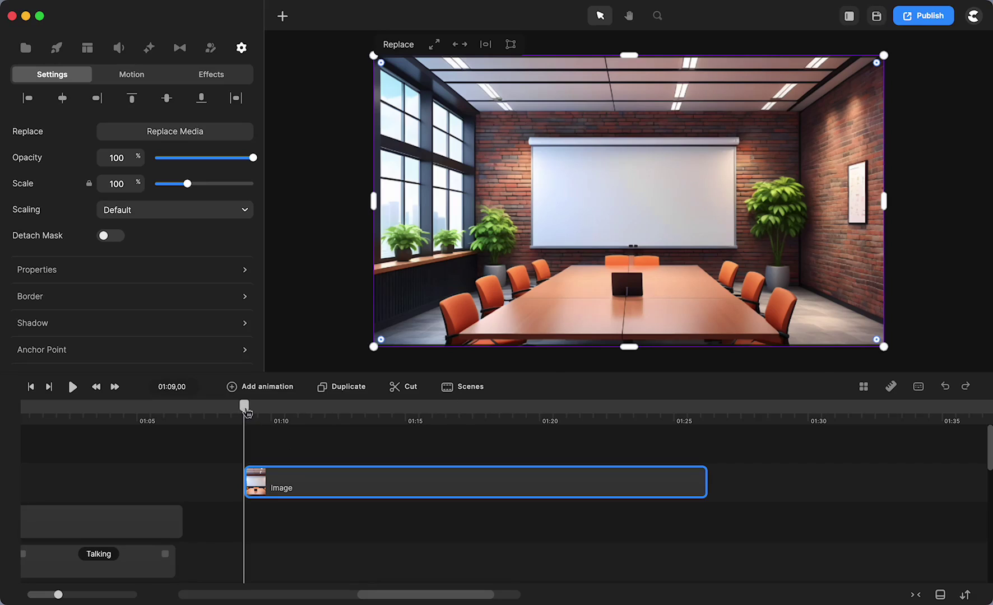
drag(247, 412, 260, 431)
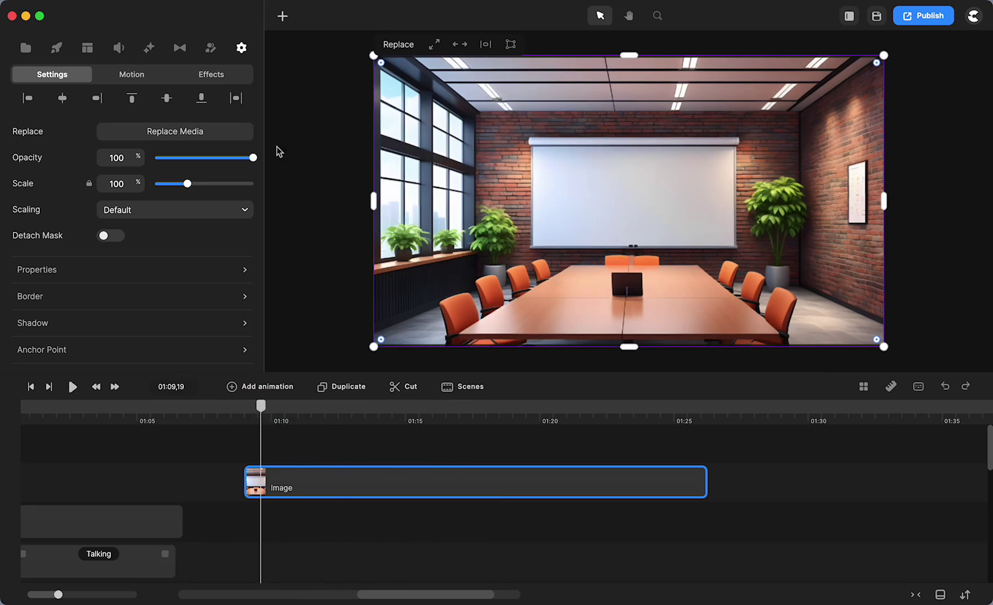
Add the Lenka 3D character from 3D Creator to the Meeting Room scene.
click(211, 51)
drag(70, 127, 607, 201)
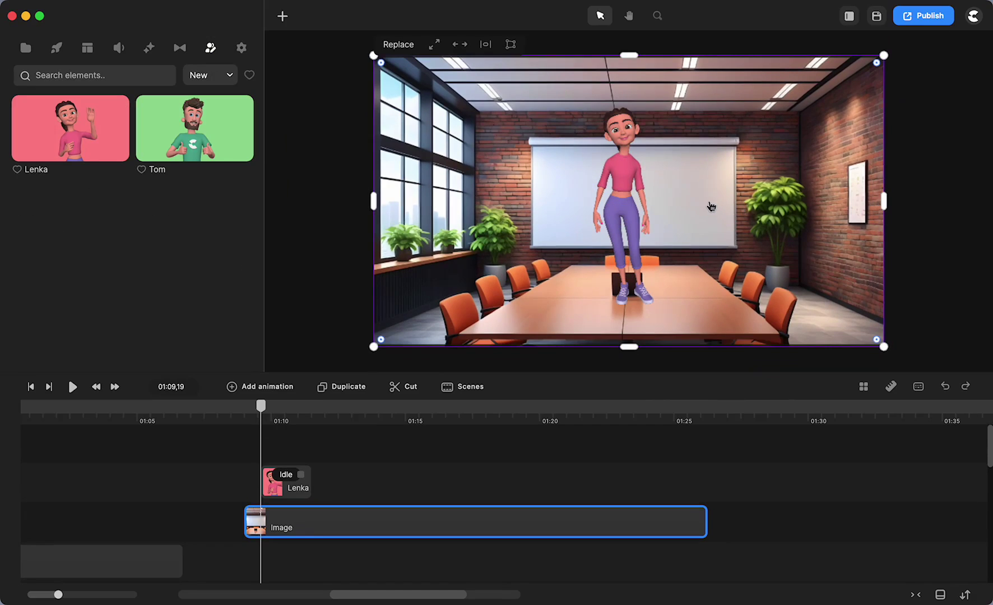
right_click(710, 205)
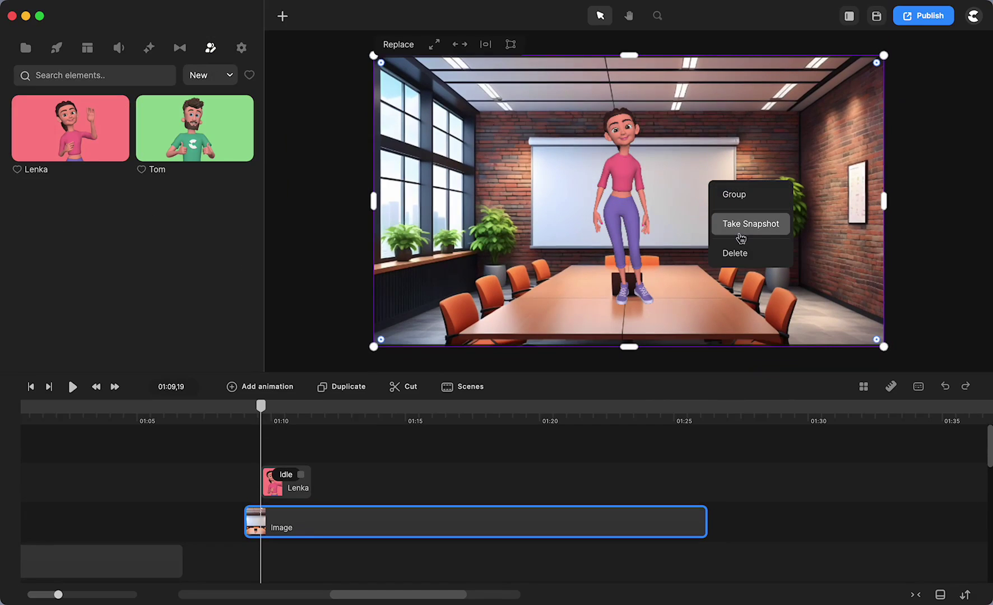
click(674, 300)
right_click(671, 274)
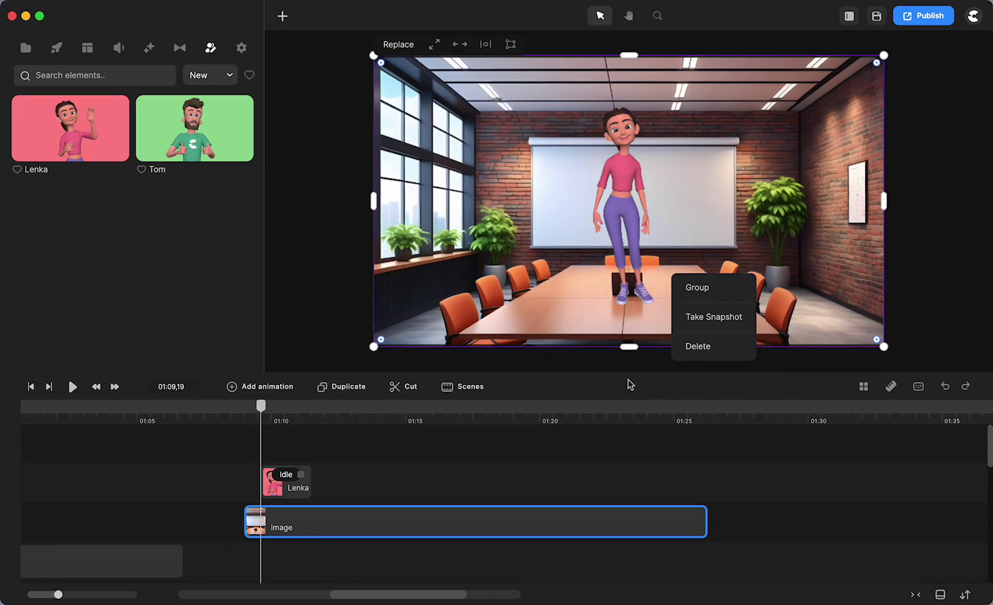
click(612, 456)
Lock the background image, align Lenka's clip start with it, and move her lower left.
right_click(593, 525)
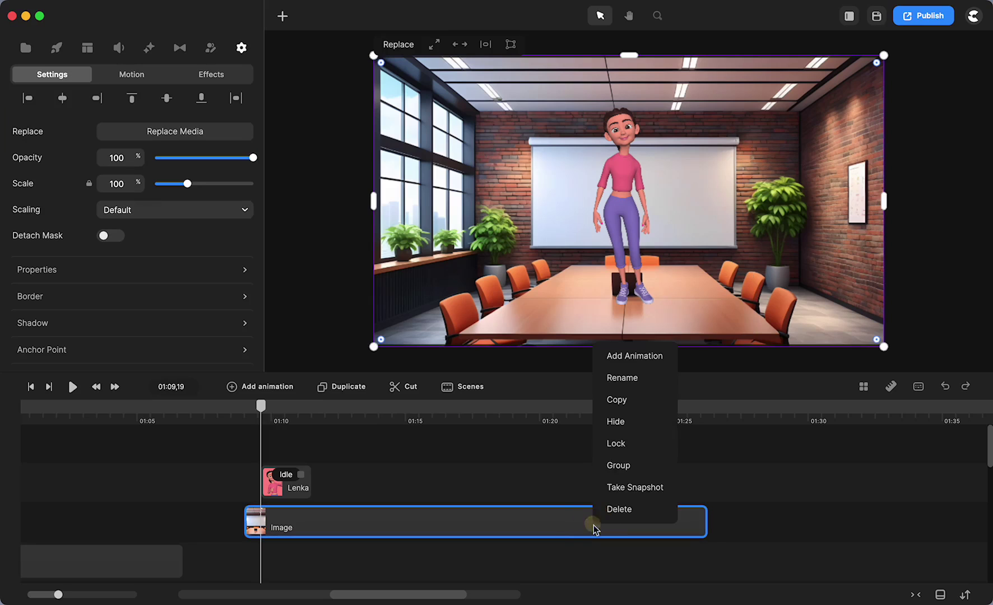
click(614, 448)
drag(291, 481, 280, 481)
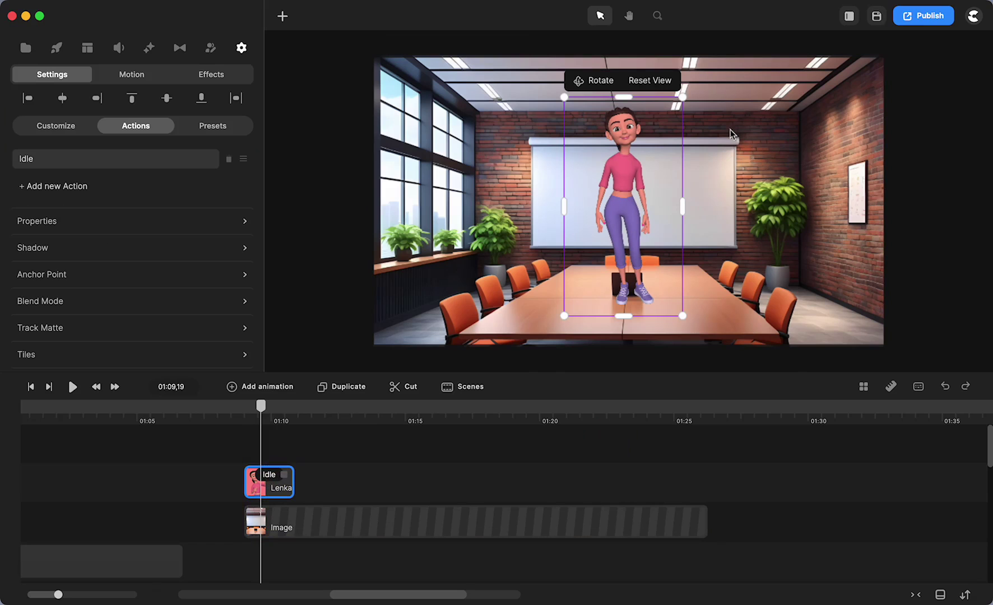
drag(621, 197, 397, 195)
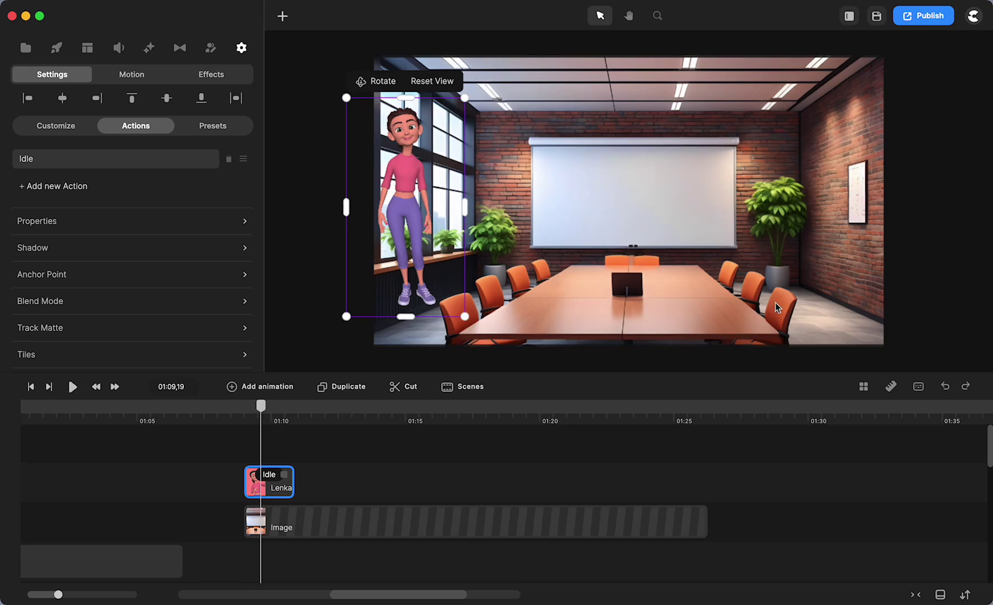
Unlock the Meeting Room image and scale it to 174% so it overflows the canvas.
right_click(294, 531)
click(318, 471)
click(531, 311)
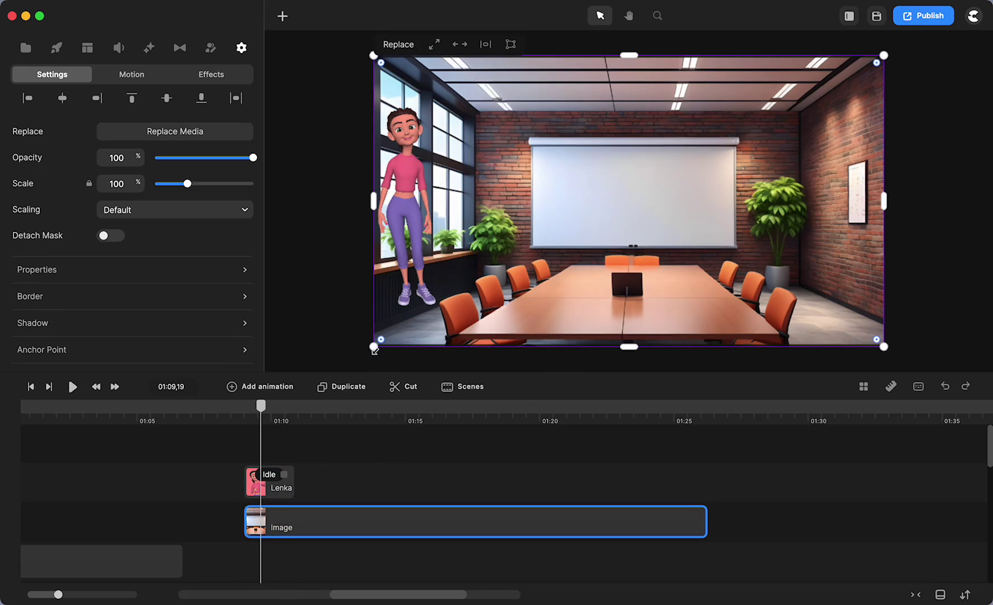
drag(374, 349, 213, 483)
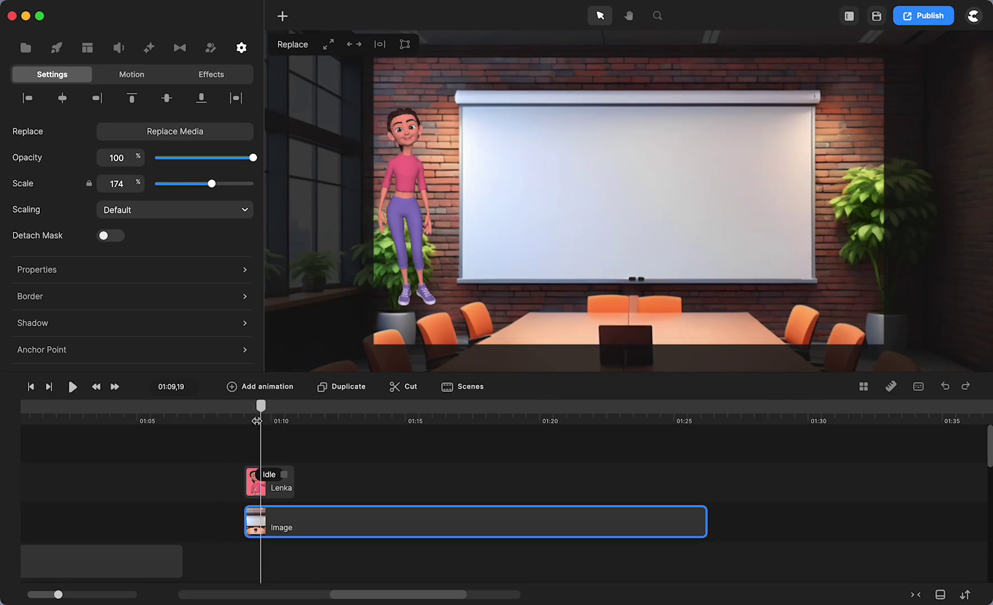
click(47, 416)
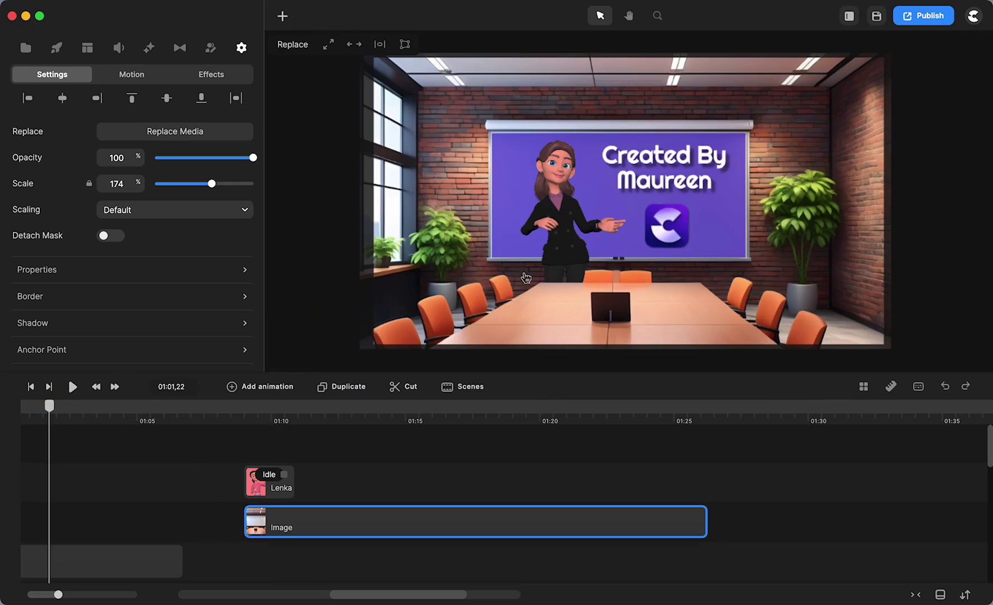
scroll(213, 444, left, 5)
click(34, 410)
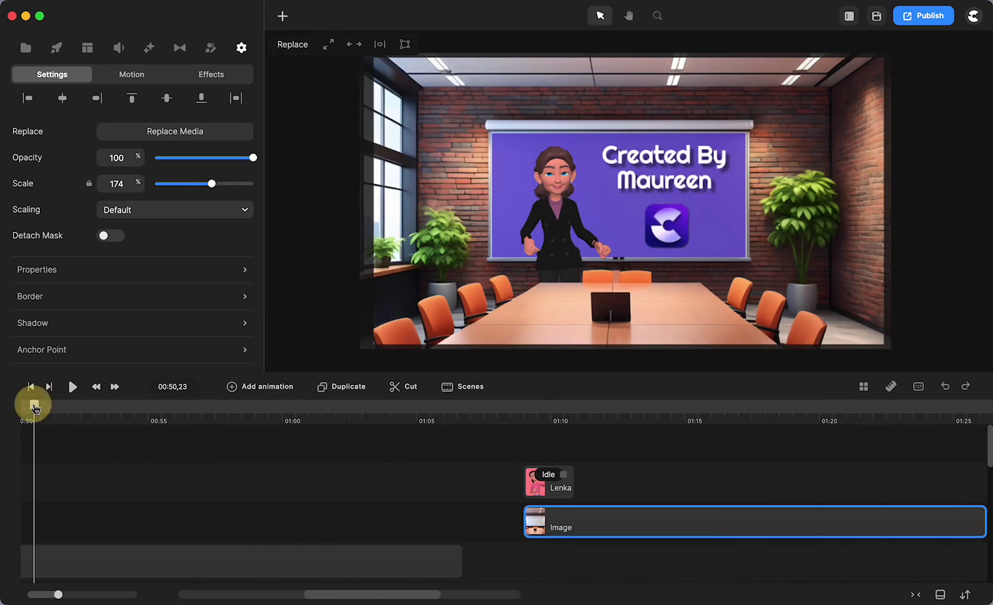
scroll(82, 443, left, 10)
click(128, 412)
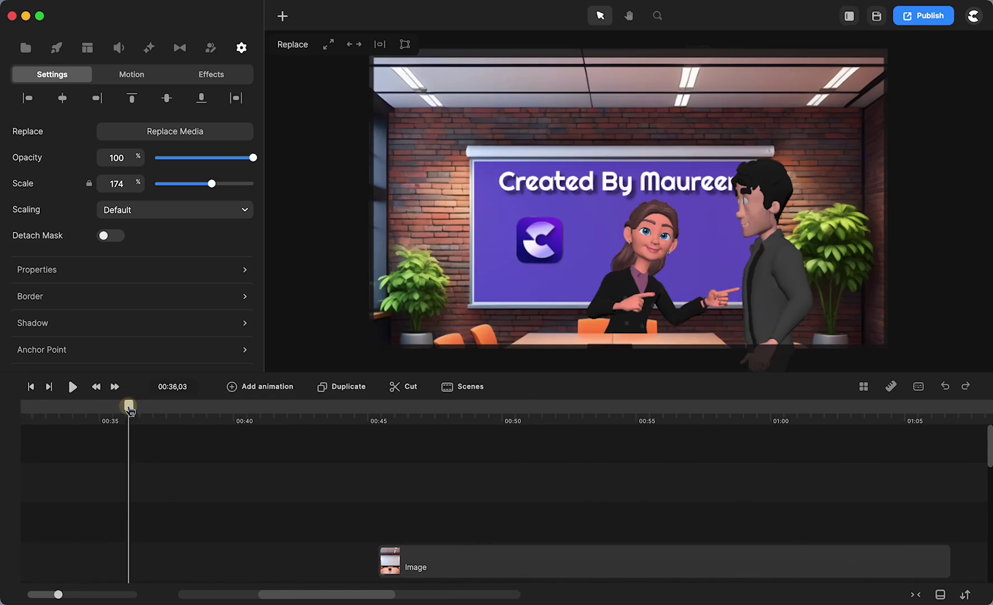
click(171, 408)
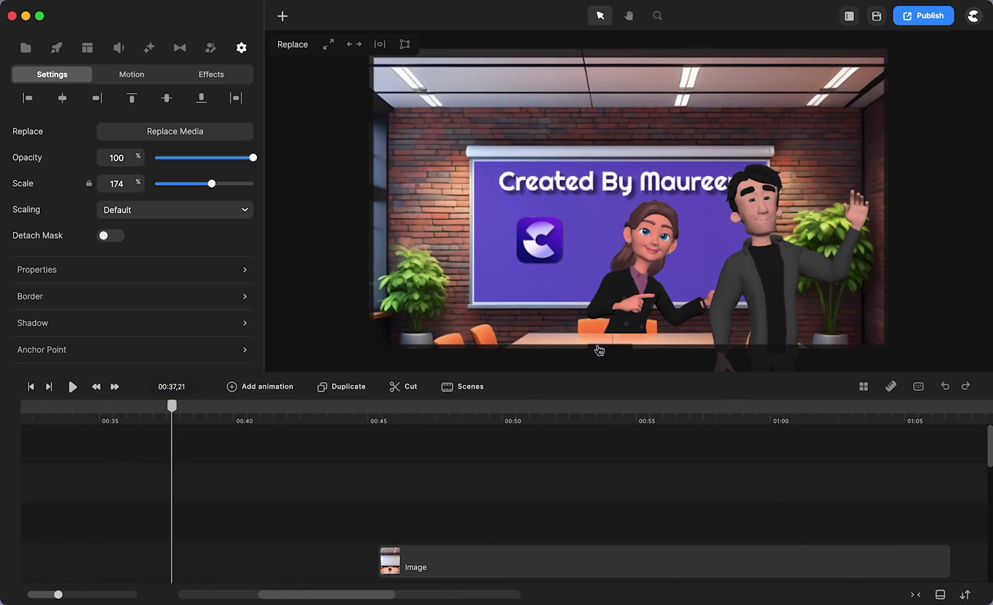
scroll(396, 499, right, 15)
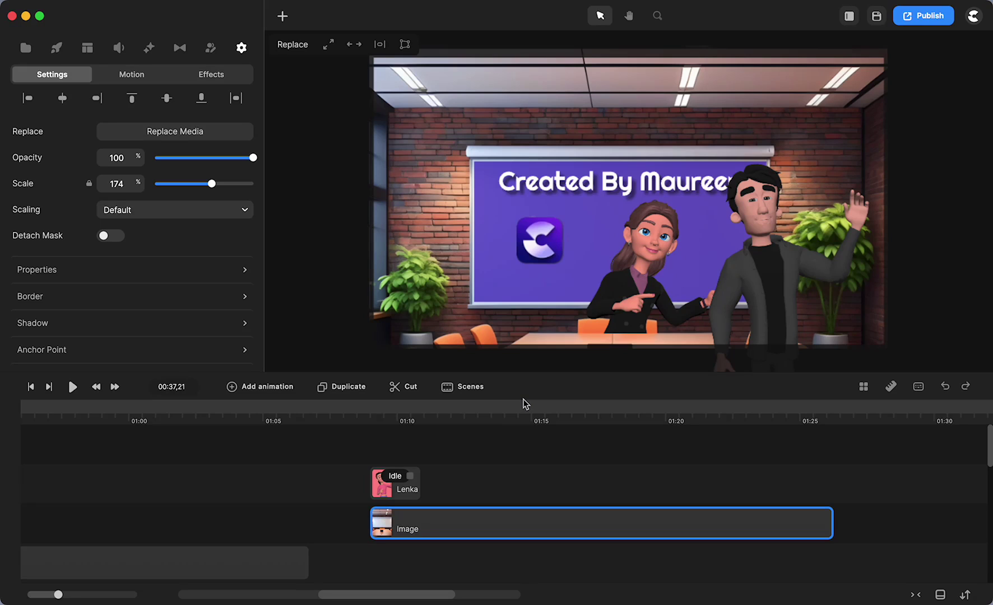
click(376, 403)
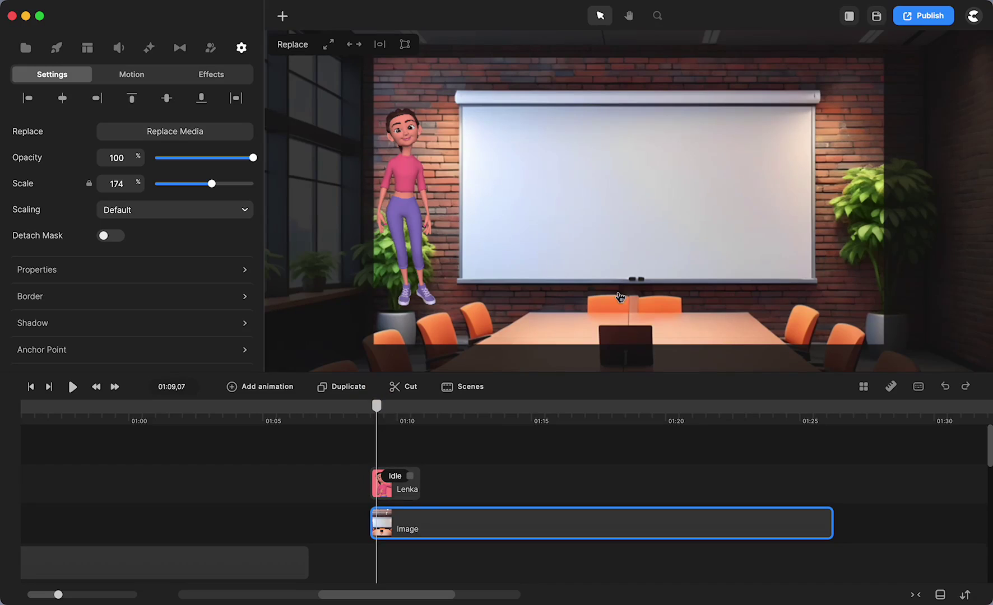
Enlarge the preview area, zoom out, and set the Meeting Room image to 180% scale.
click(595, 303)
drag(571, 382, 550, 501)
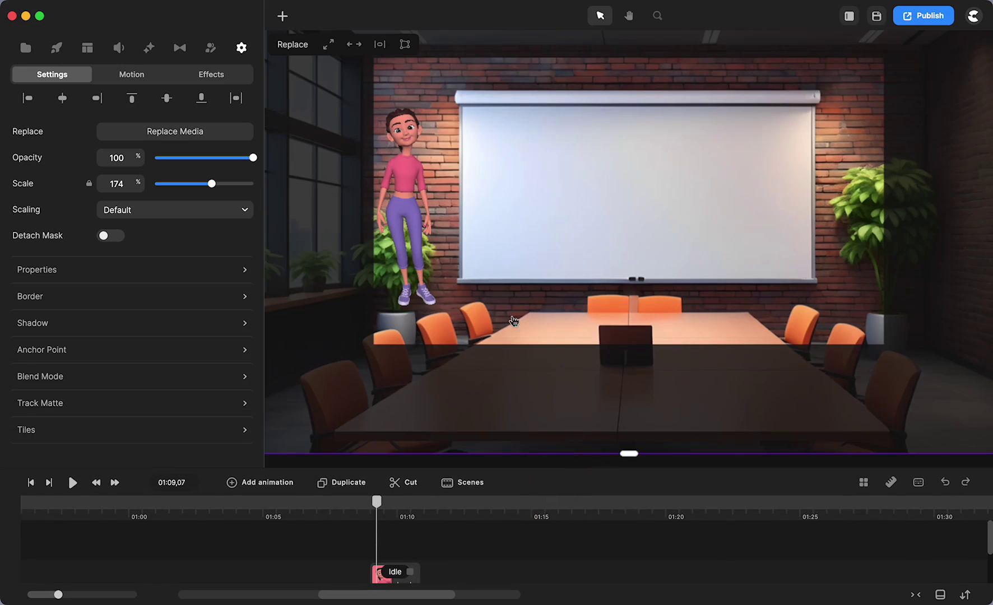
click(487, 327)
scroll(488, 326, down, 3)
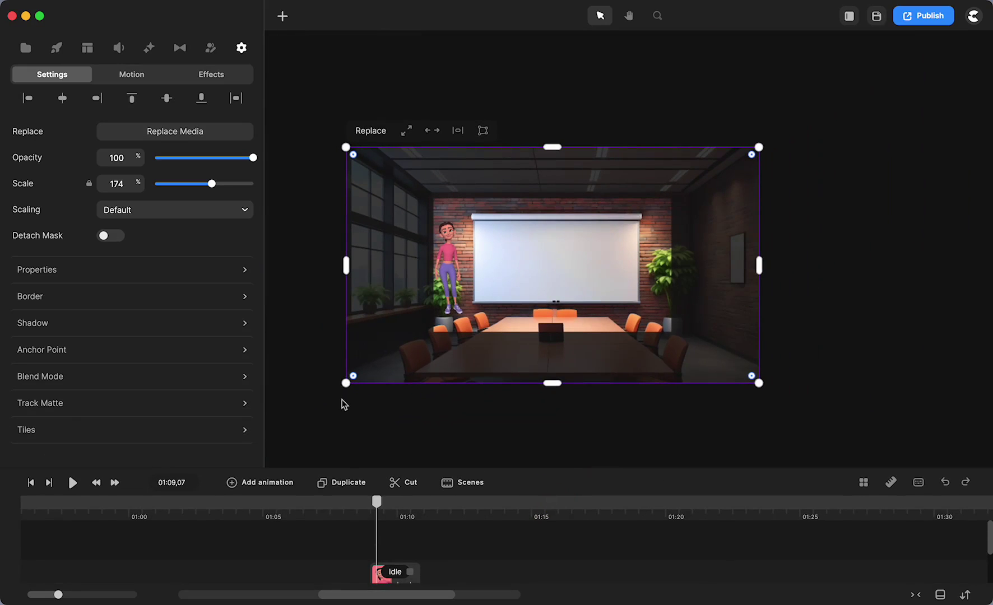
drag(343, 386, 339, 391)
mouse_move(337, 271)
mouse_down()
mouse_move(357, 270)
mouse_move(348, 275)
mouse_up()
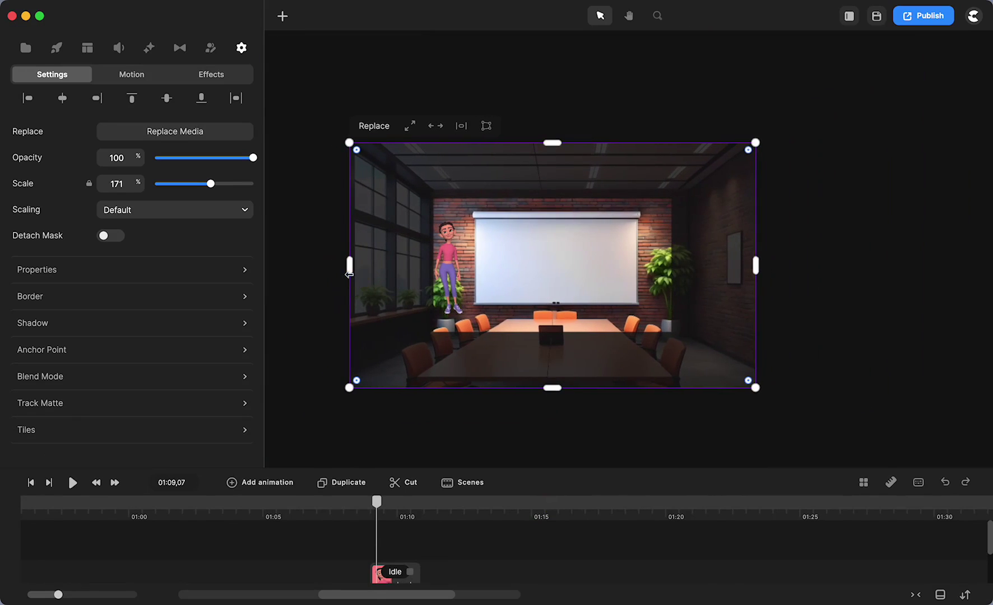
drag(348, 274, 337, 273)
Detach the mask, crop it narrower and shorter around the screen and Lenka, then reattach it.
click(107, 236)
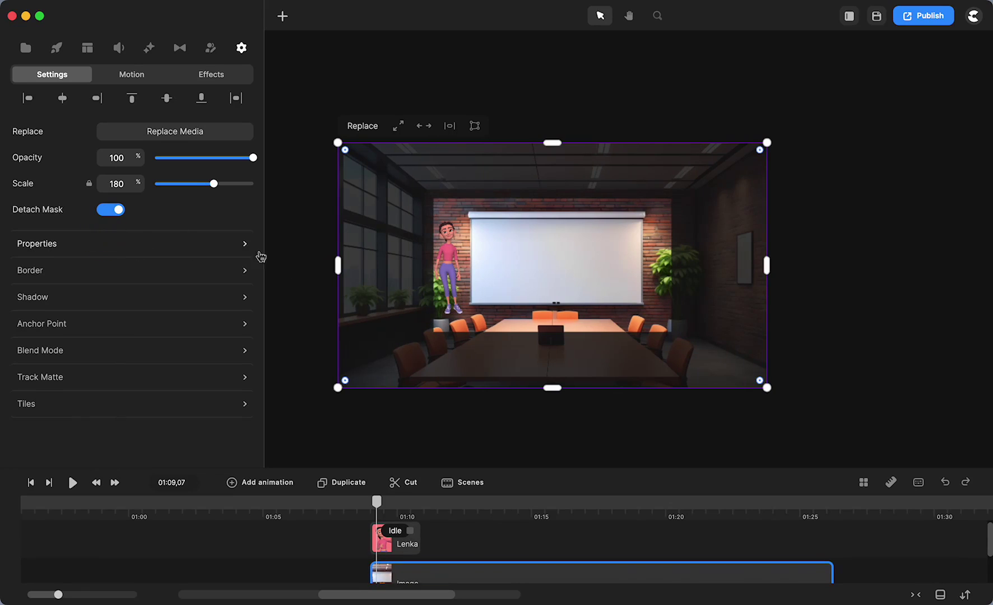
drag(338, 267, 427, 267)
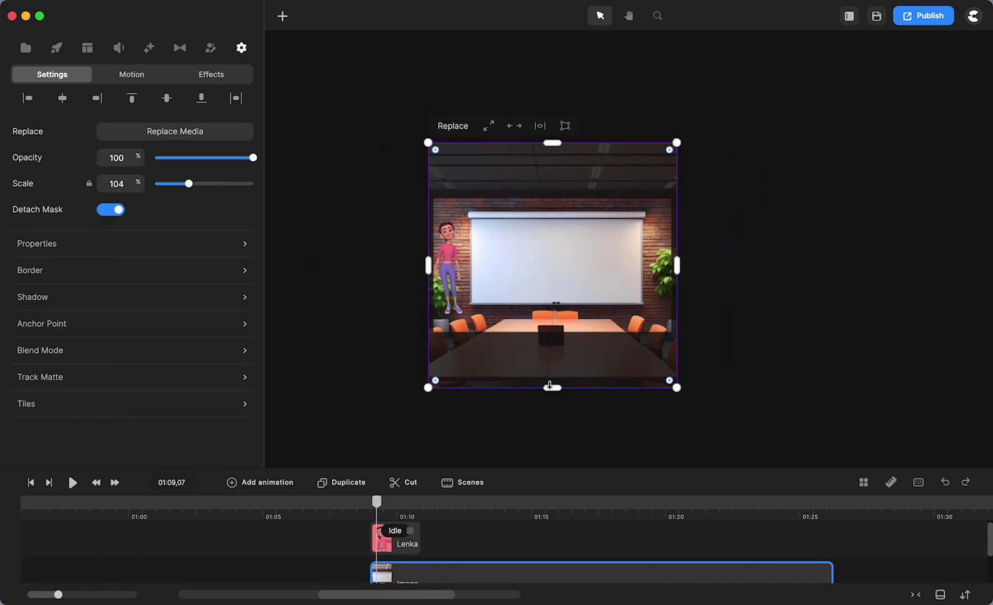
drag(549, 386, 543, 348)
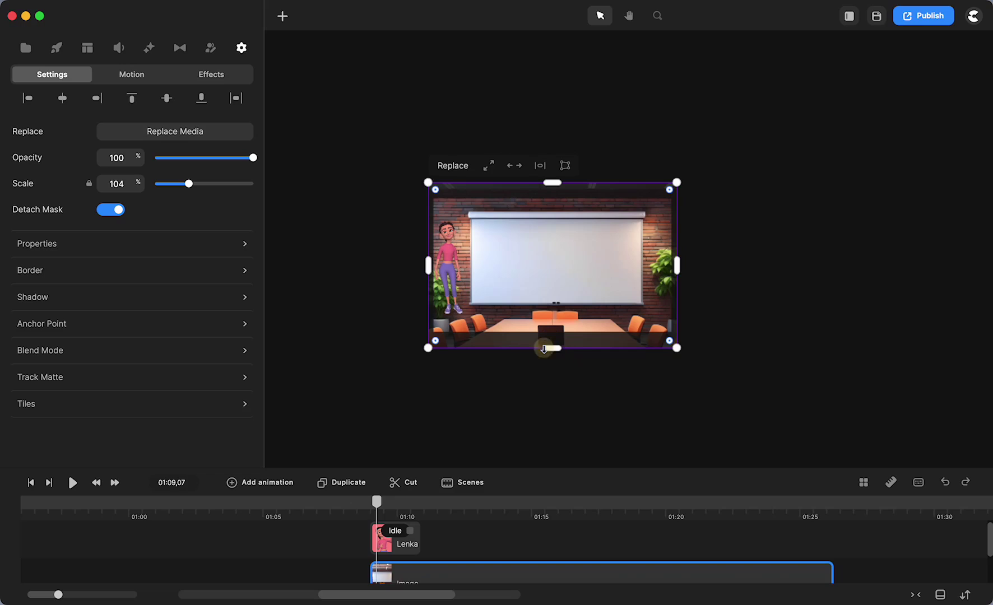
click(116, 211)
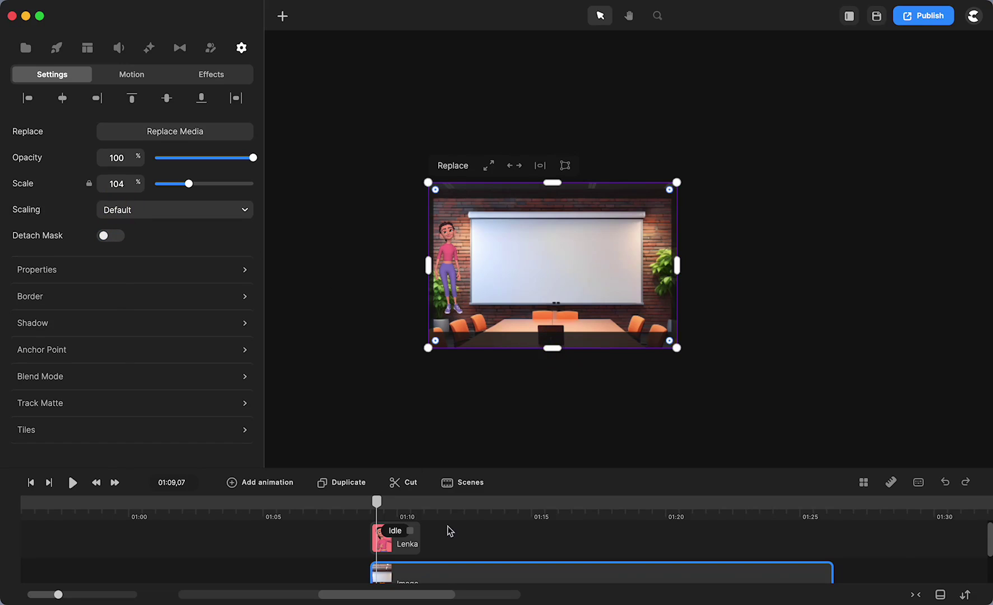
Move Lenka to the room's centre and dress her in the Suit top.
key(super+0)
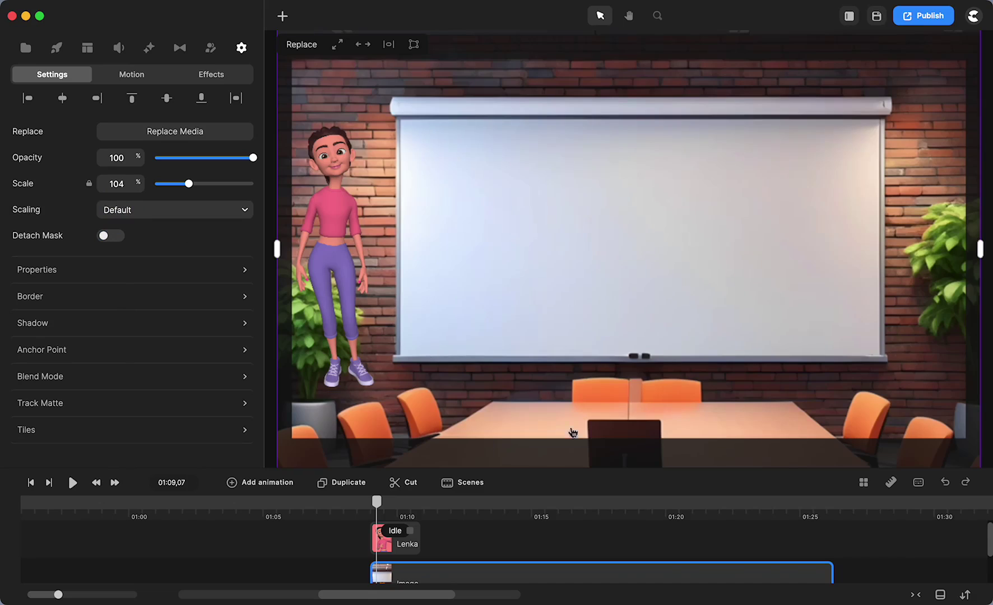
drag(342, 272, 575, 353)
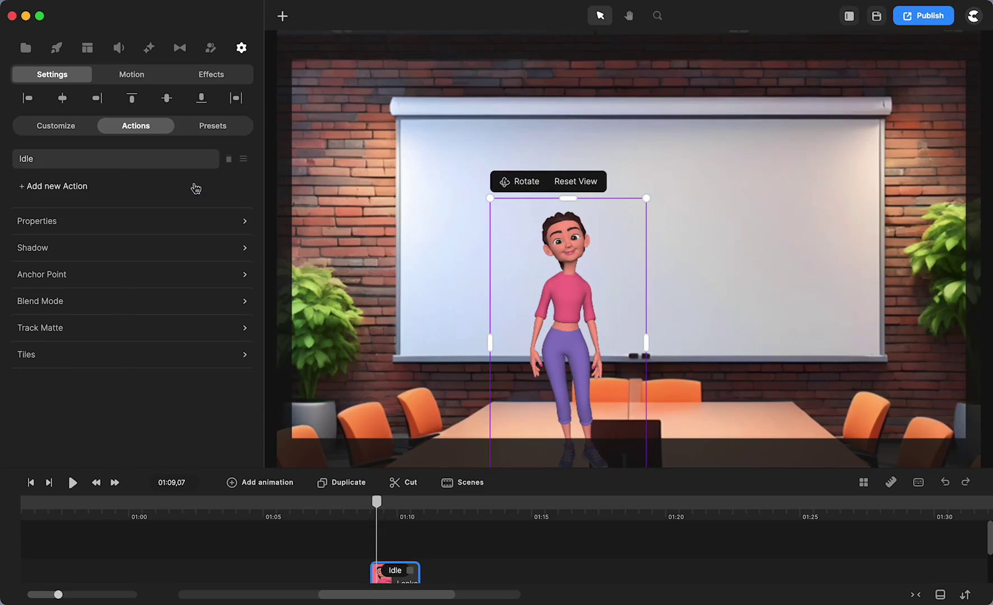
click(55, 126)
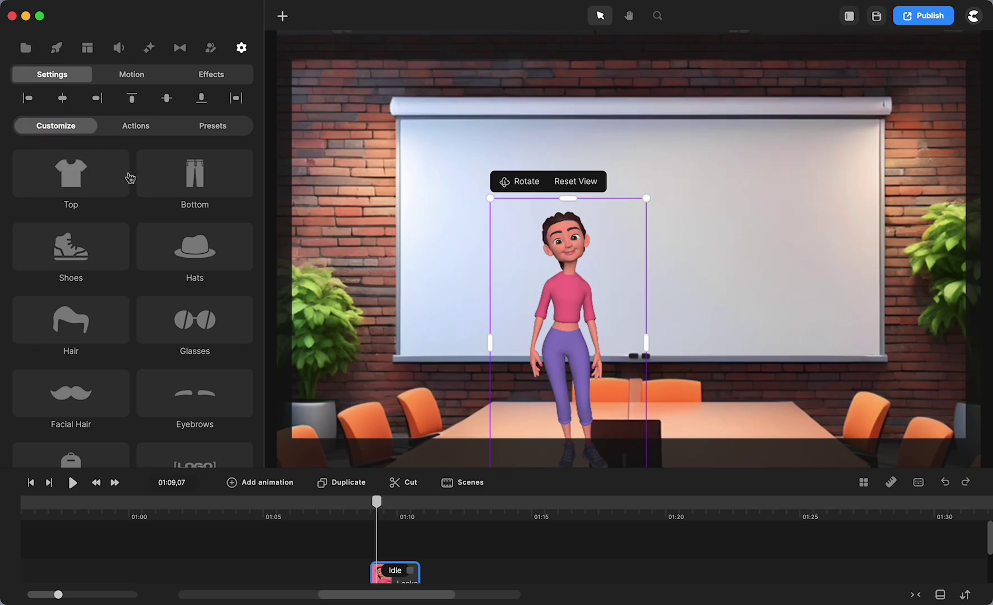
click(82, 174)
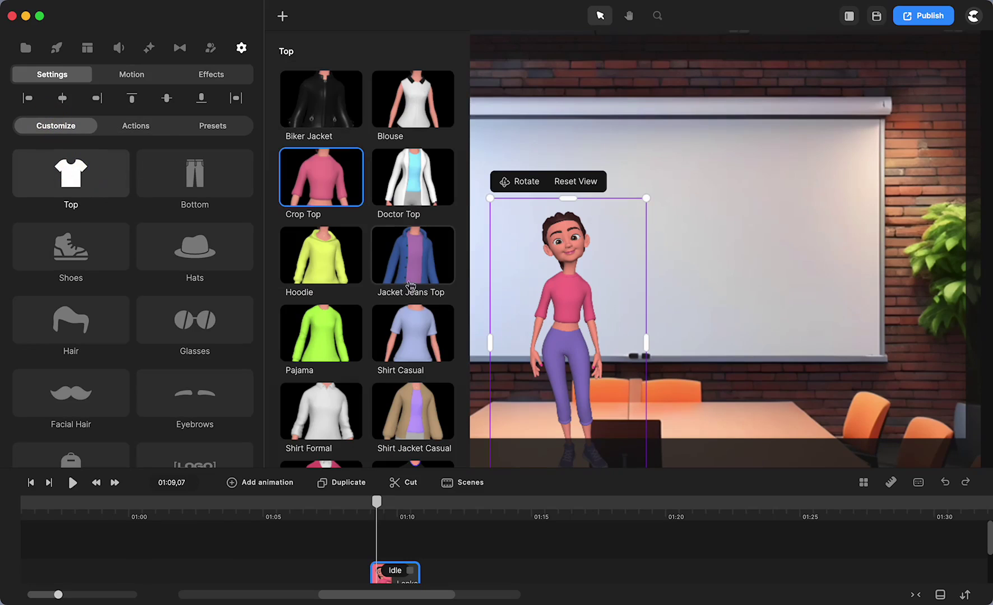
scroll(384, 392, down, 5)
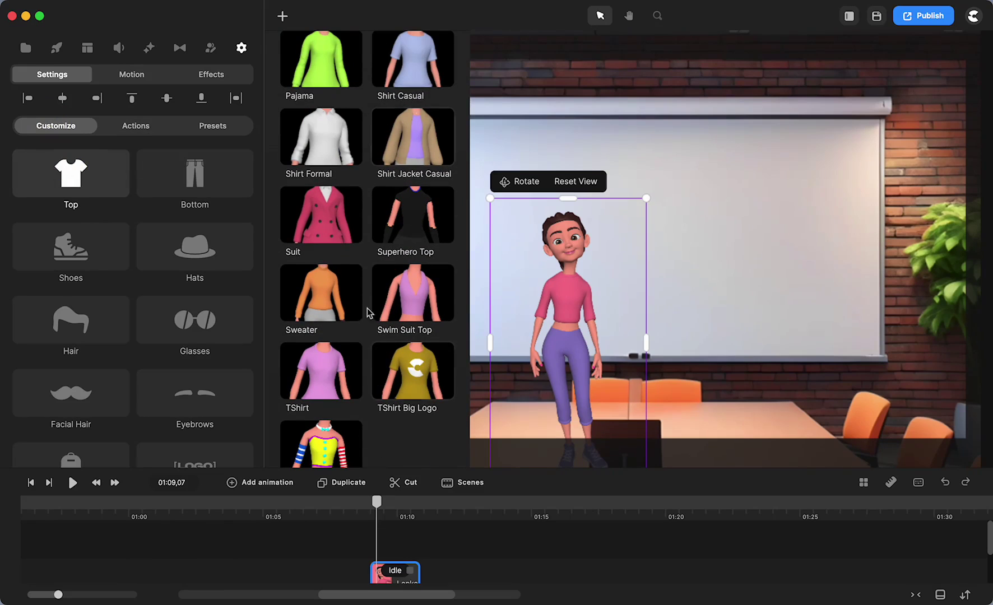
click(336, 240)
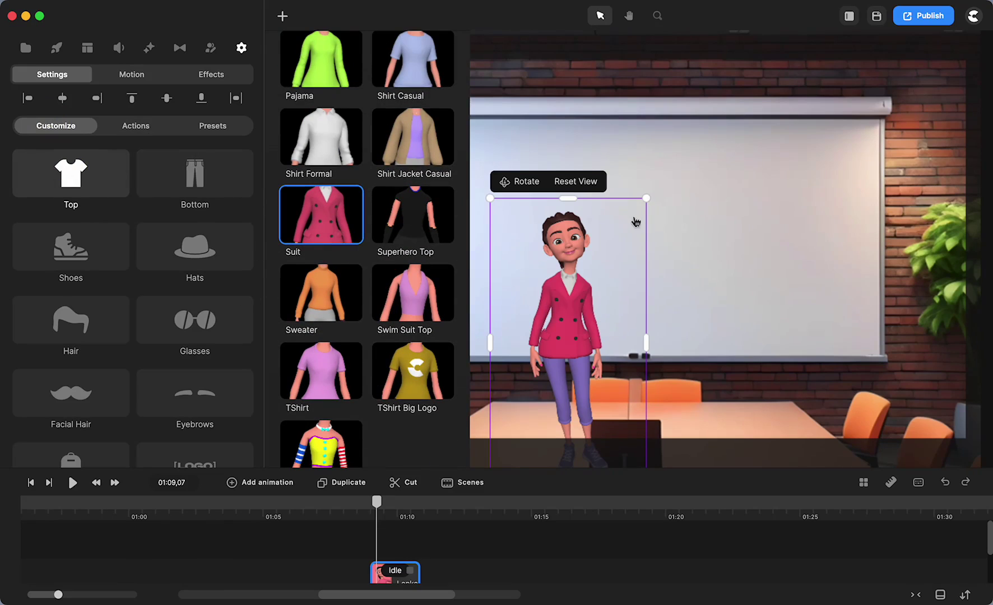
click(713, 159)
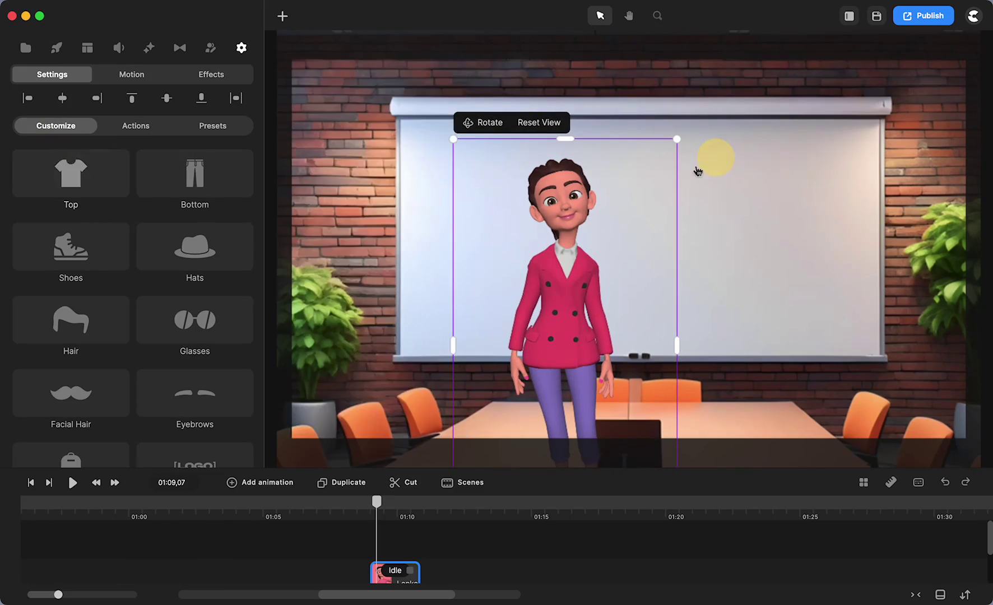
click(528, 559)
Reposition Lenka just left of centre in front of the screen's left side.
drag(574, 314, 642, 363)
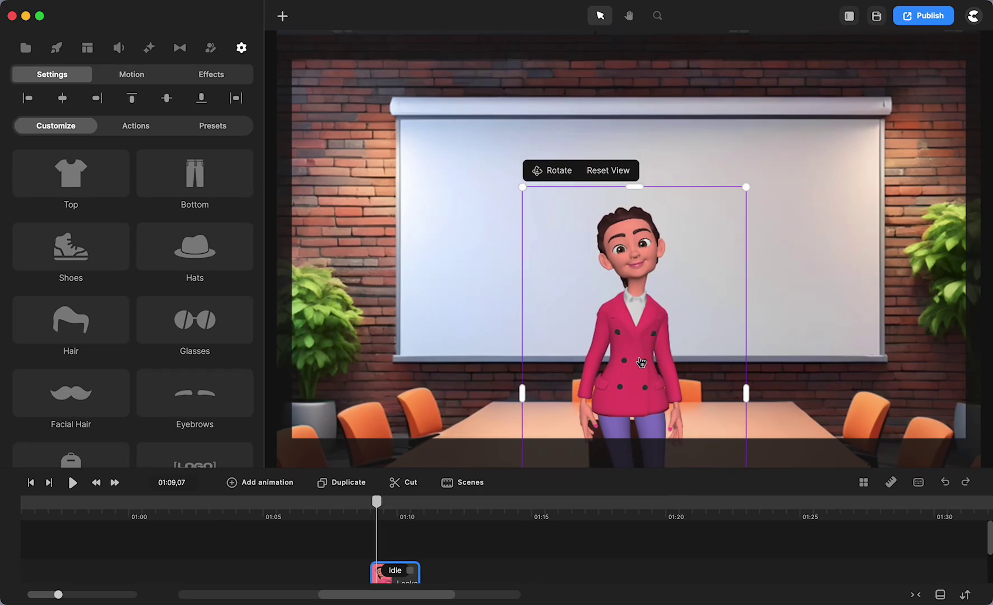
scroll(641, 363, down, 3)
drag(933, 387, 912, 304)
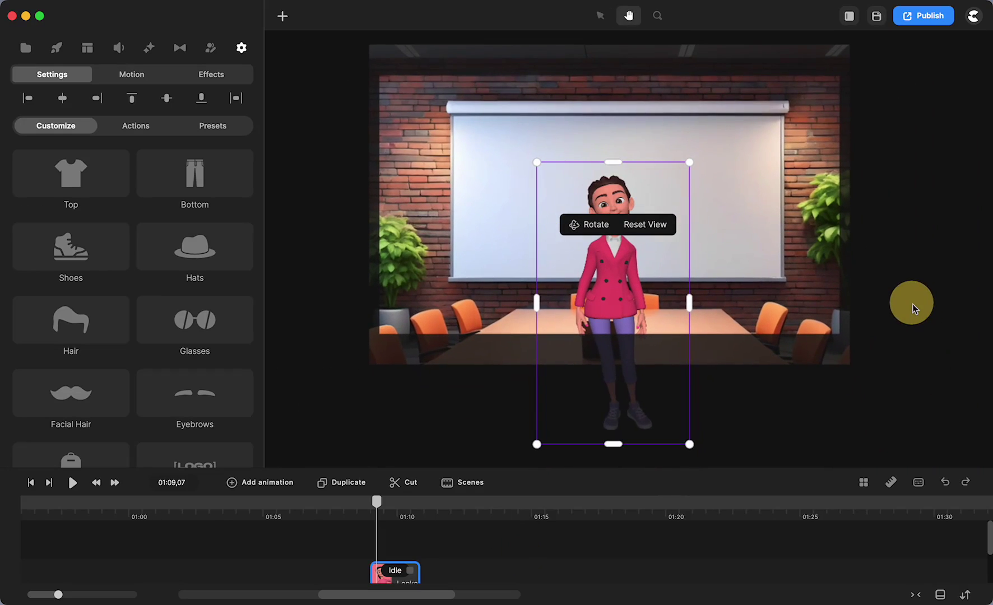
click(412, 408)
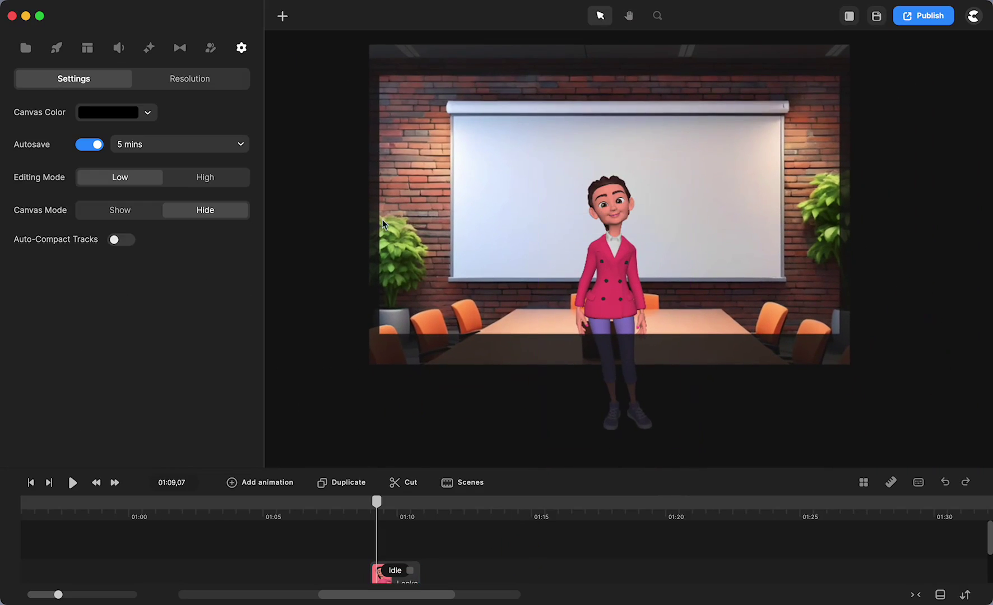
drag(611, 289, 478, 294)
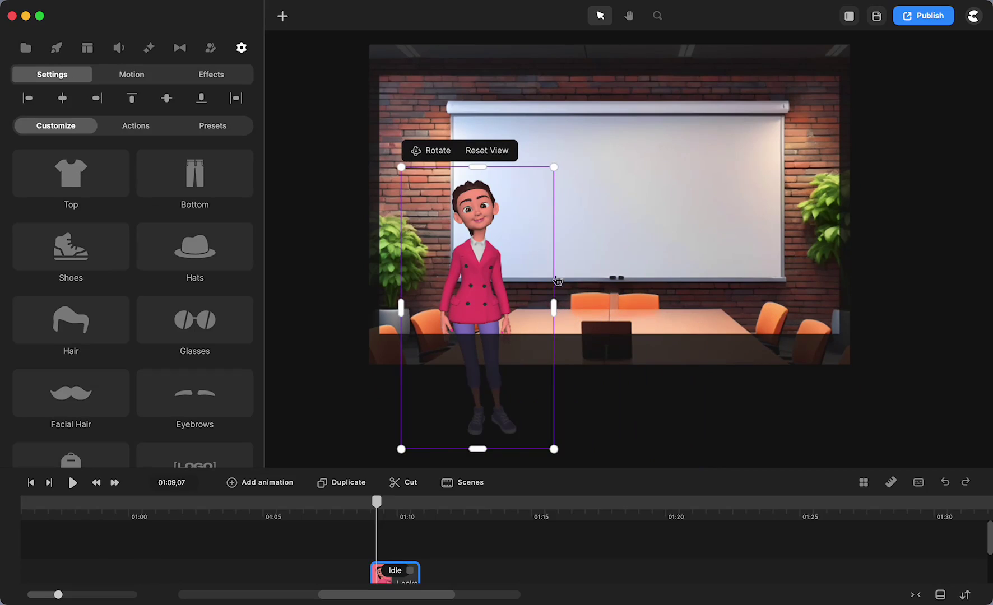
Add a blue square shape and move it down, centred horizontally.
click(283, 17)
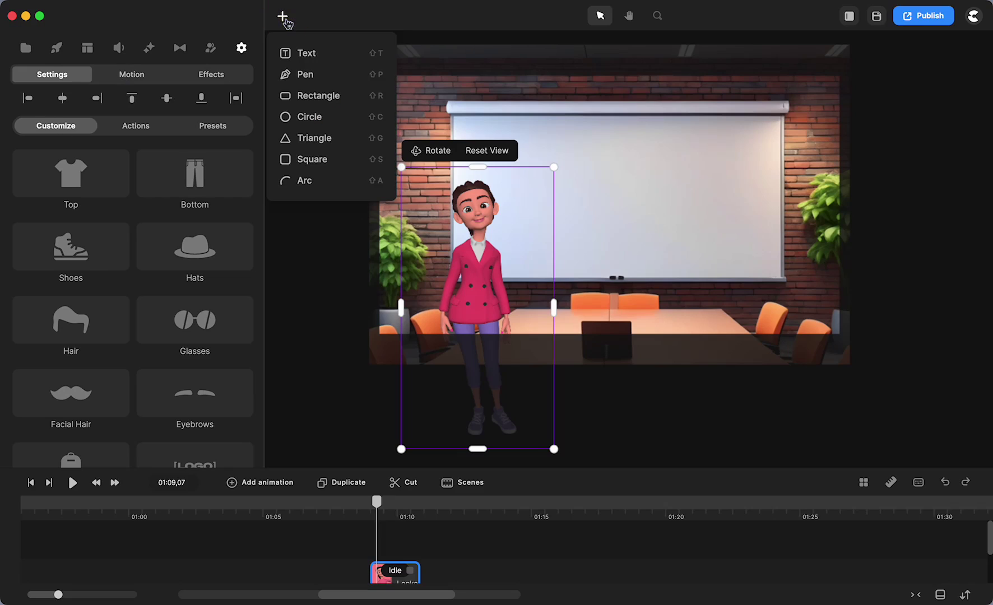
click(315, 160)
drag(602, 222, 602, 242)
scroll(602, 242, up, 5)
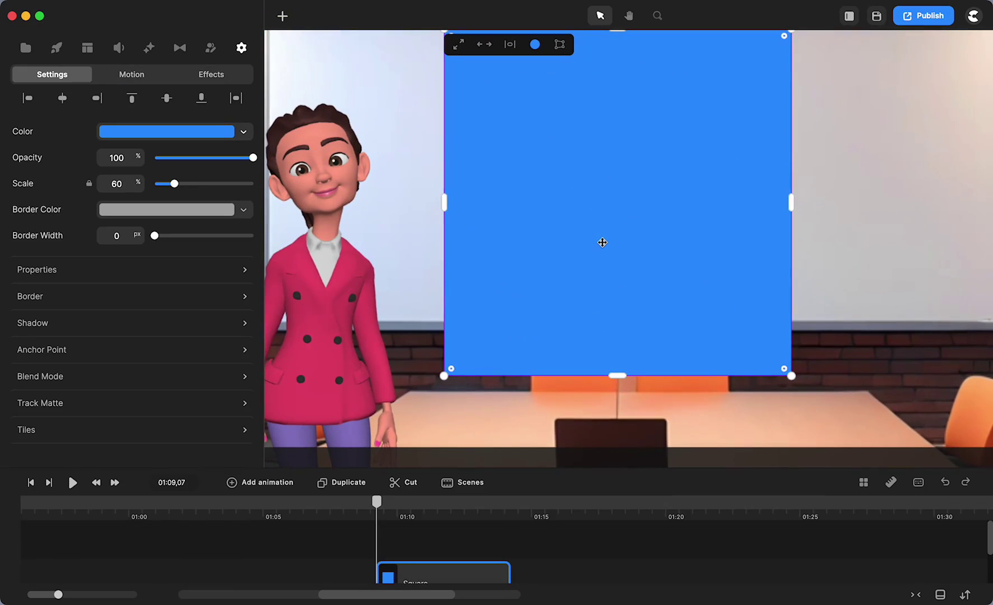
scroll(602, 242, up, 3)
scroll(602, 242, down, 3)
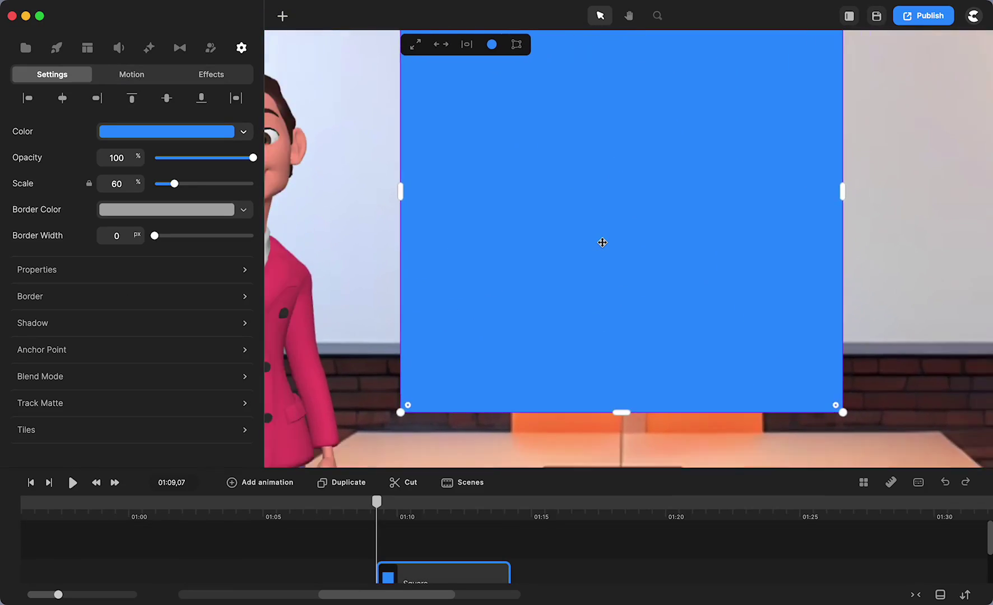
drag(637, 356, 633, 364)
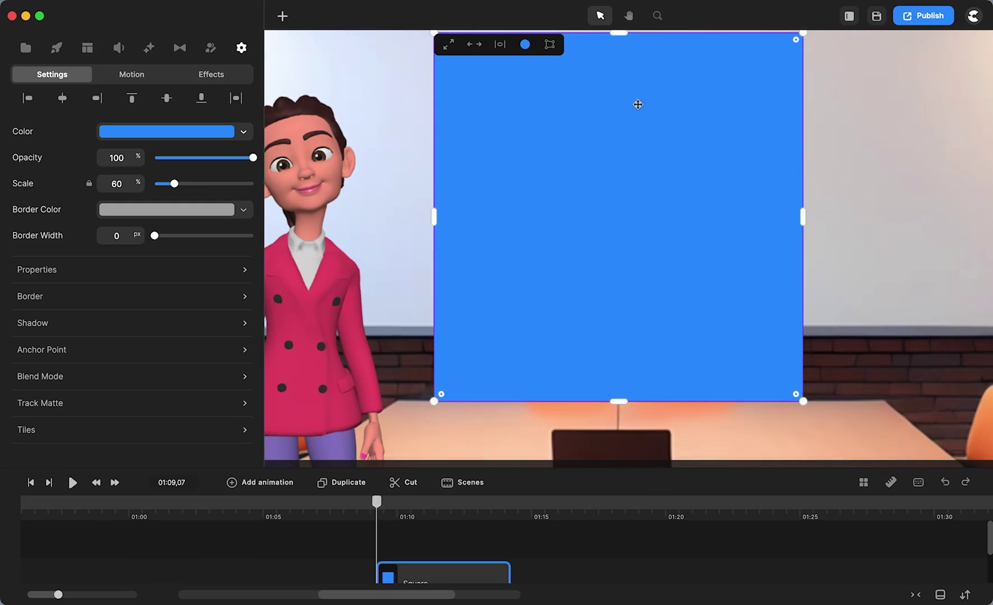
Set canvas zoom to about 85%, widen the square to 80% scale, and align it with the table.
click(657, 17)
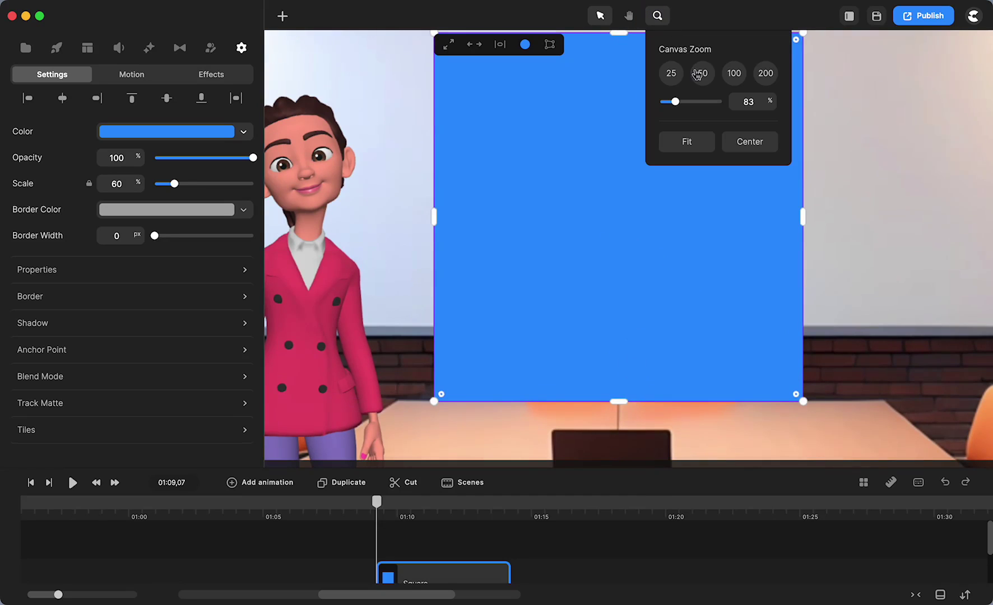
drag(677, 100, 677, 100)
scroll(607, 208, down, 5)
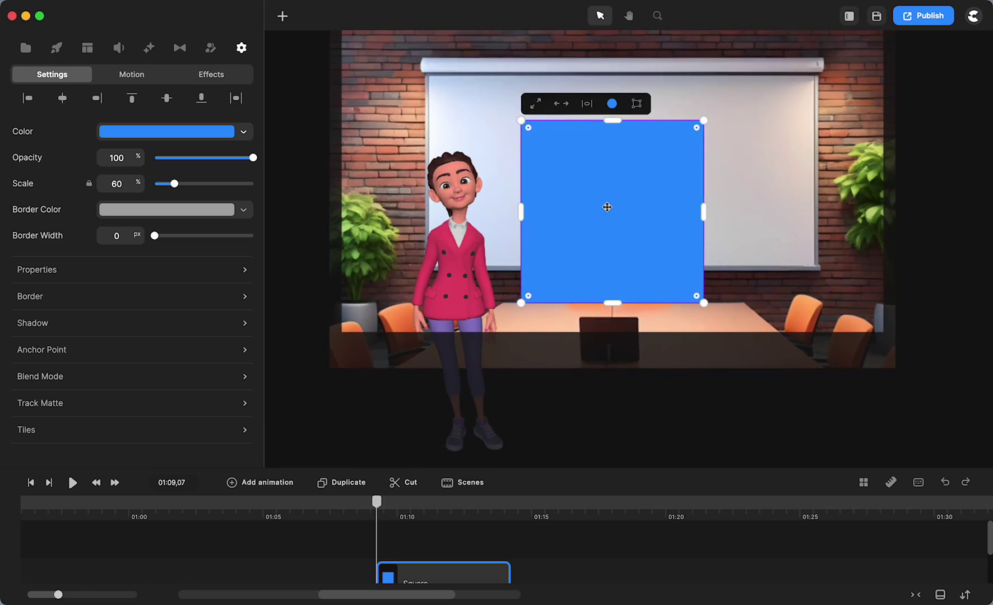
scroll(607, 208, up, 5)
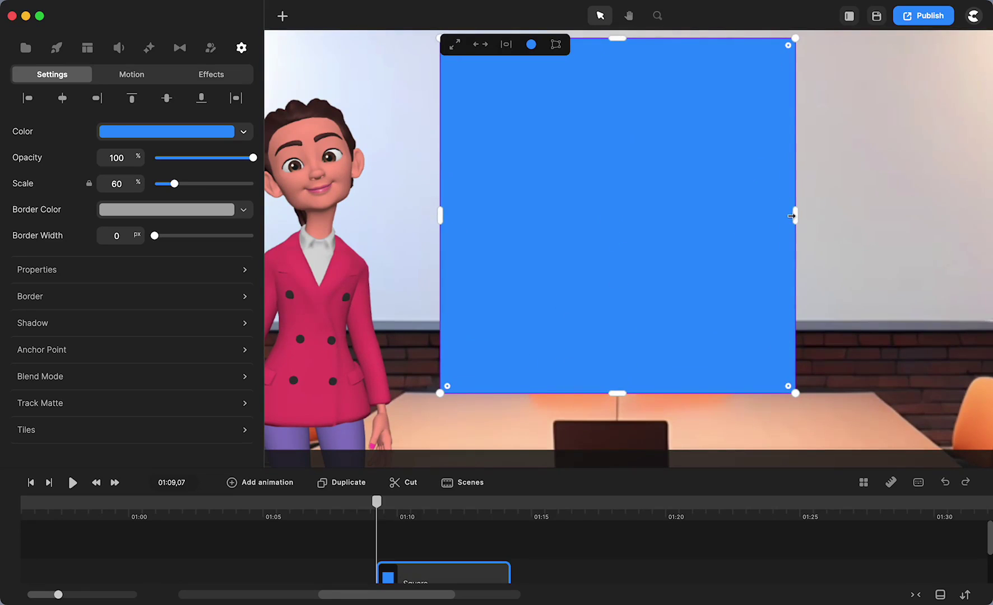
drag(796, 215, 872, 208)
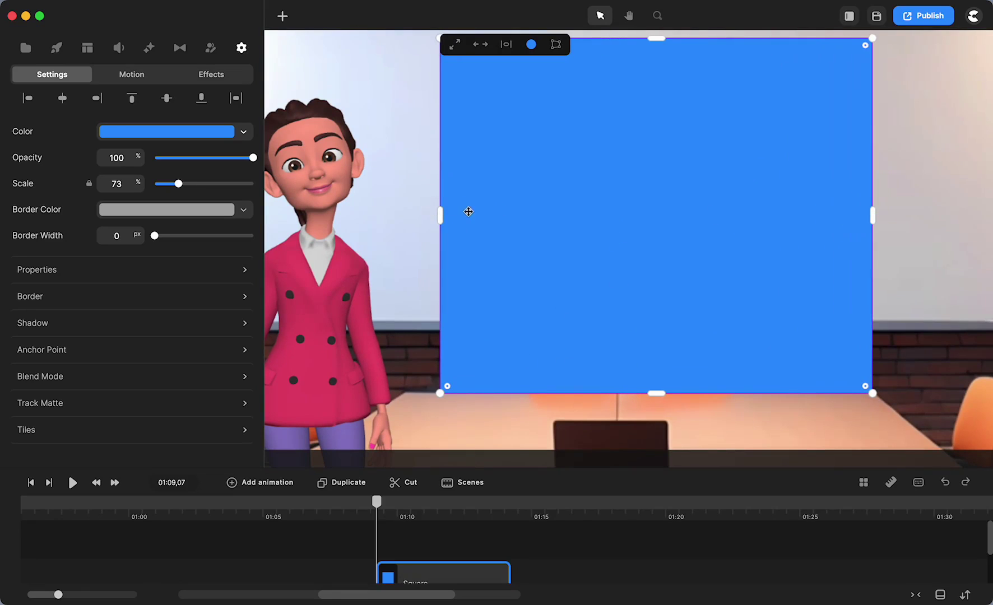
drag(440, 221, 400, 223)
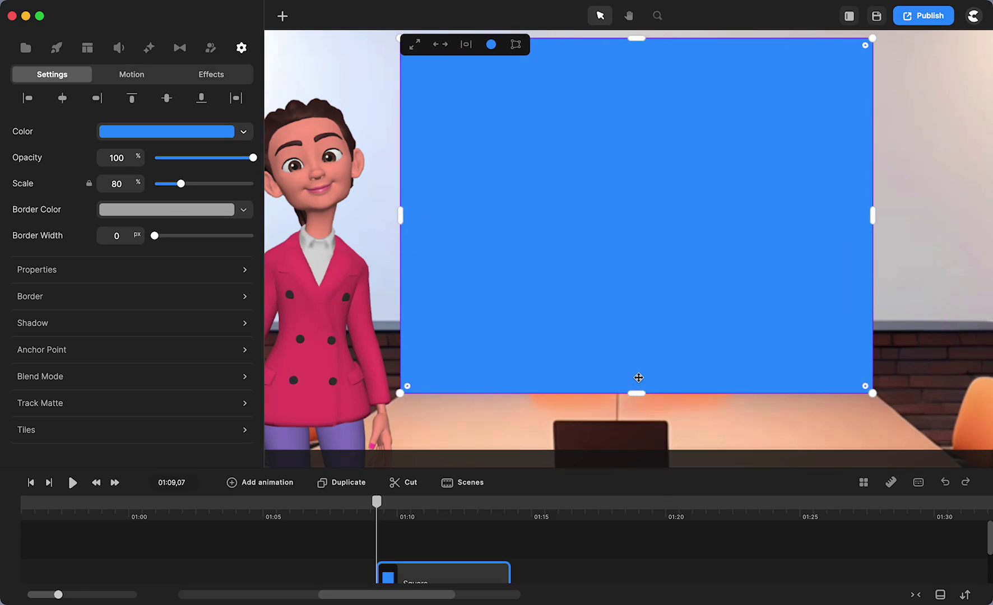
scroll(639, 378, up, 3)
click(672, 386)
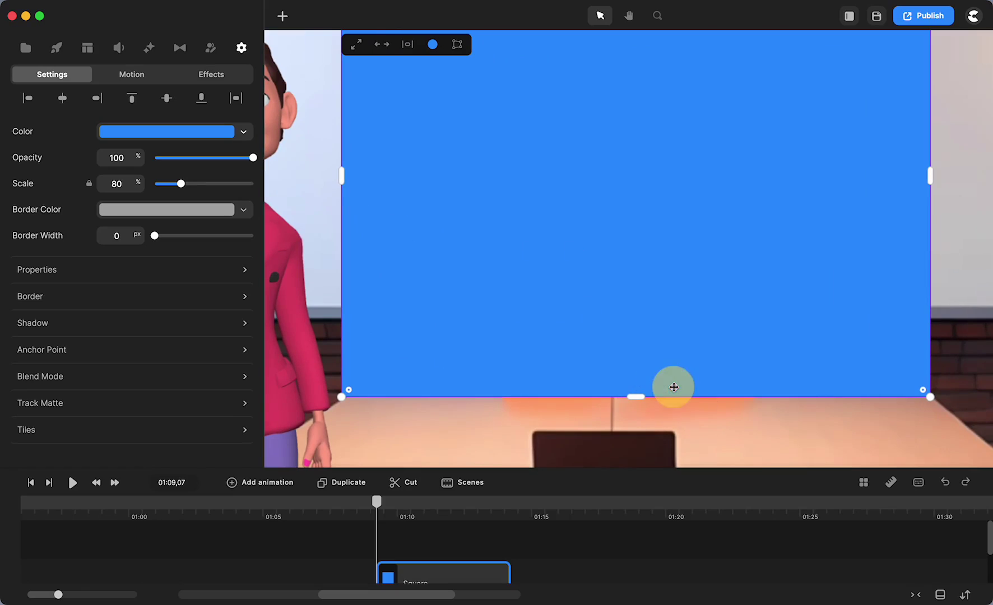
drag(673, 387, 672, 387)
Move Lenka to the centre behind the blue square.
click(297, 406)
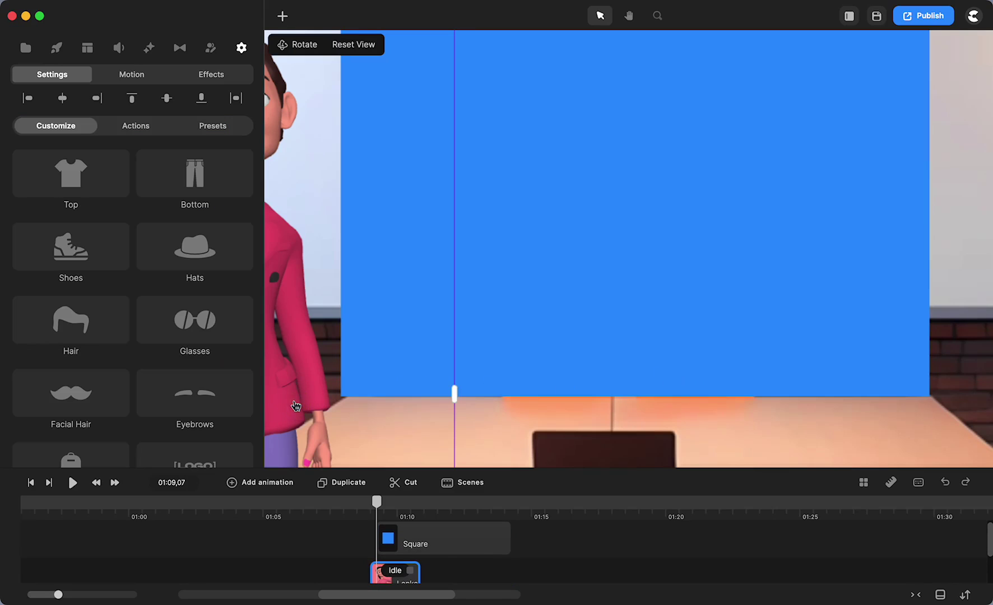
drag(297, 406, 691, 362)
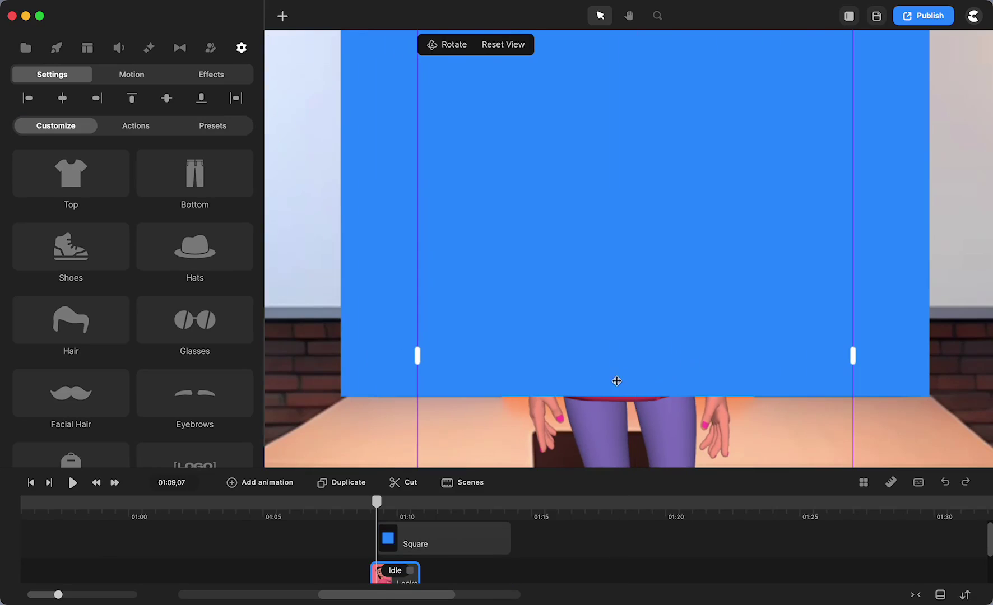
scroll(309, 295, down, 3)
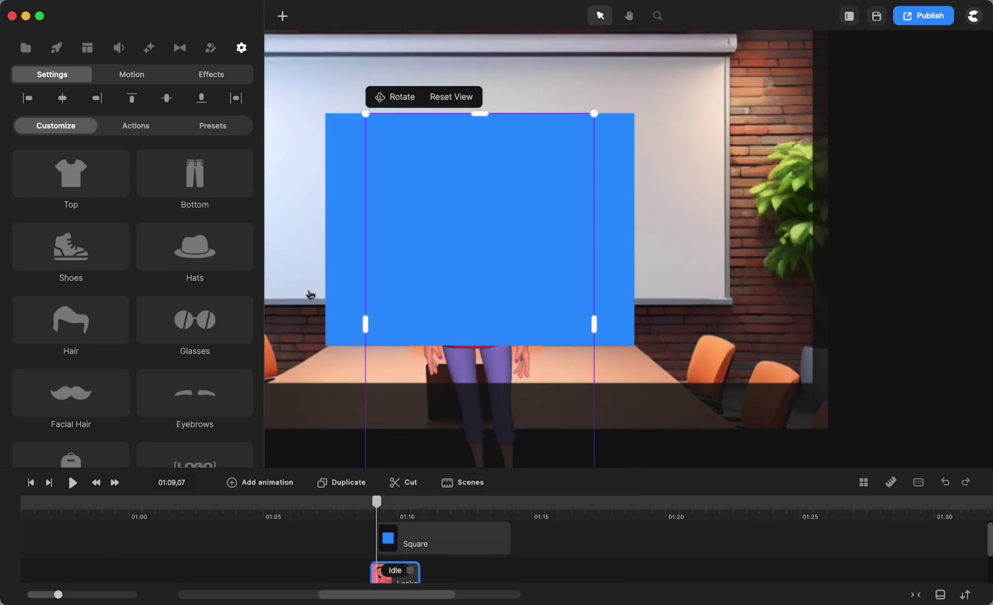
Change Lenka's action to Talking and lengthen the Talking clip on the timeline.
click(390, 576)
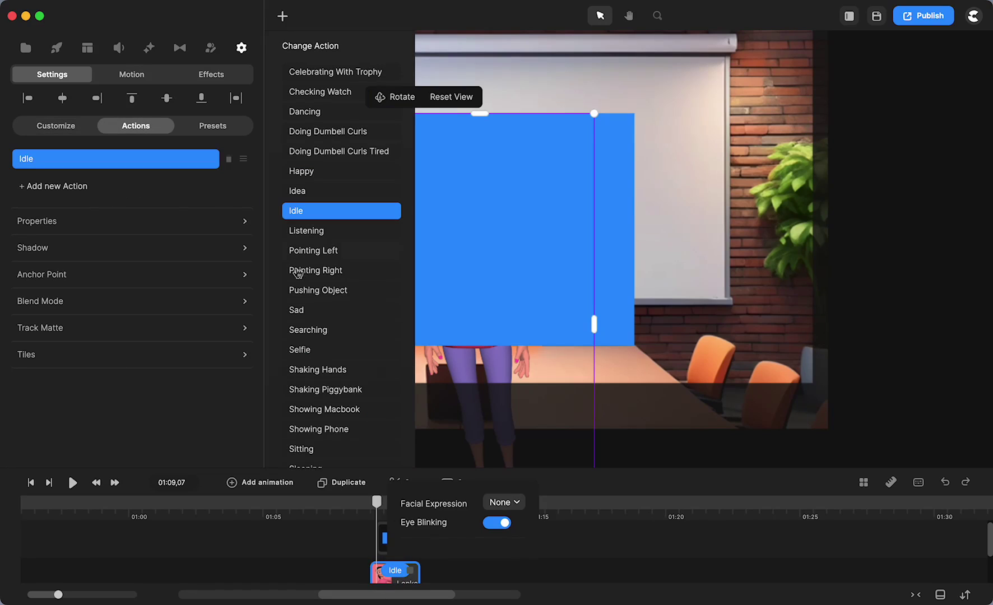
scroll(306, 331, down, 5)
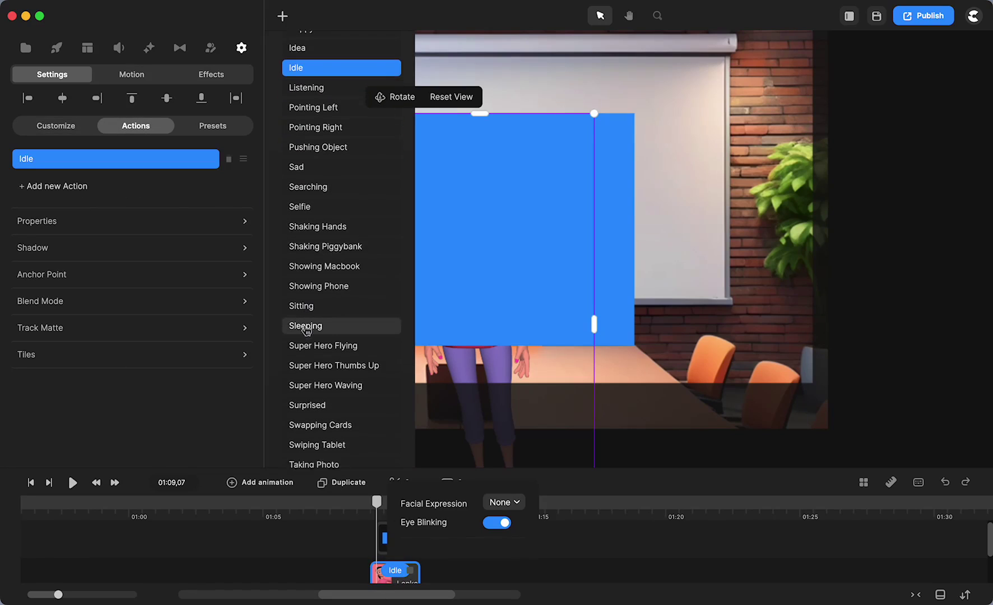
scroll(306, 331, down, 2)
click(298, 418)
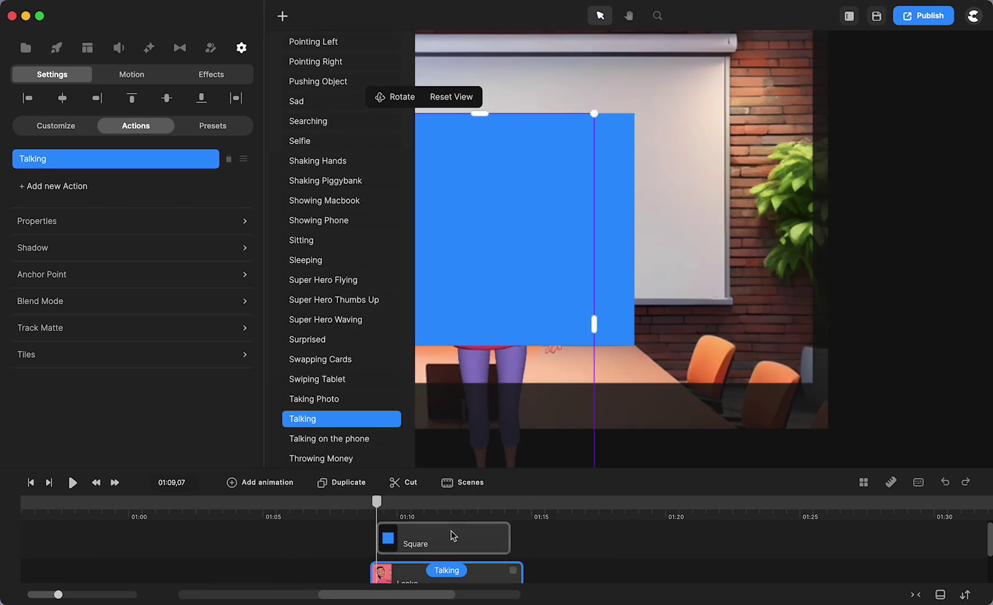
drag(521, 571, 725, 558)
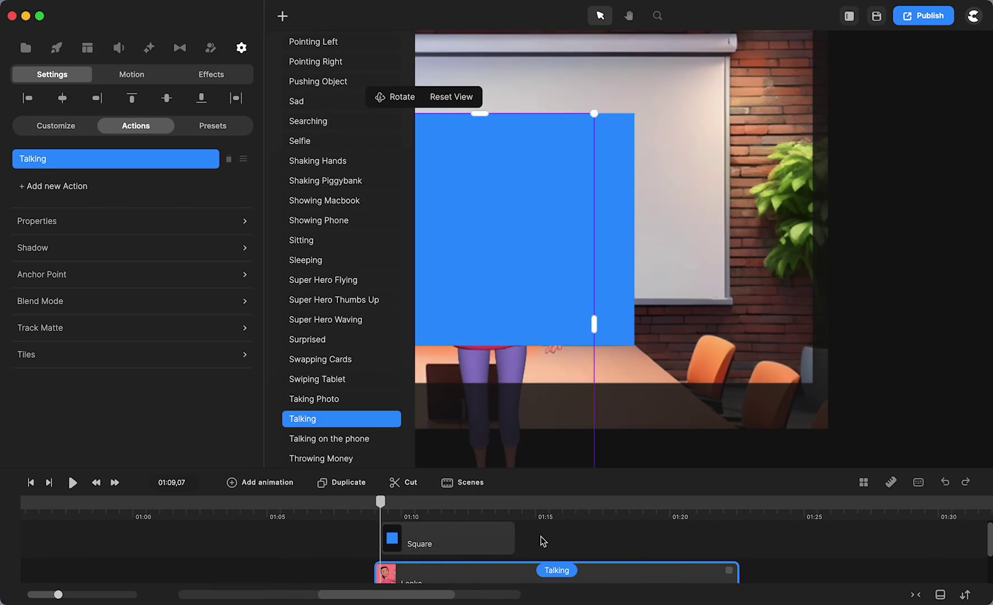
Select the Square clip and make the timeline taller to show all tracks.
click(440, 538)
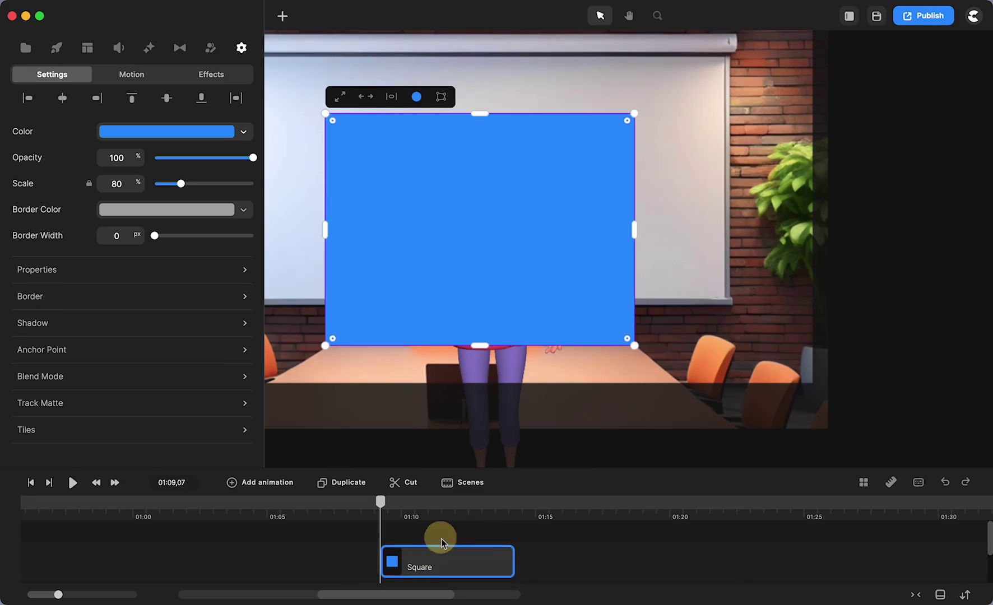
scroll(343, 547, down, 2)
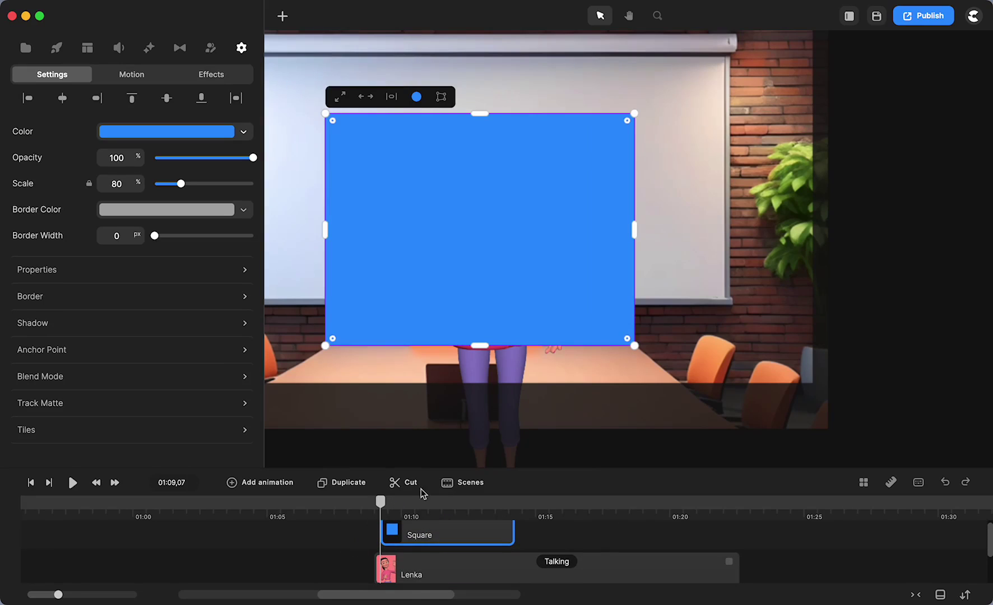
drag(508, 467, 510, 406)
Select the Square and Lenka clips, apply 'Mask Lenka with Square', then pan to view her.
click(355, 480)
drag(356, 480, 439, 517)
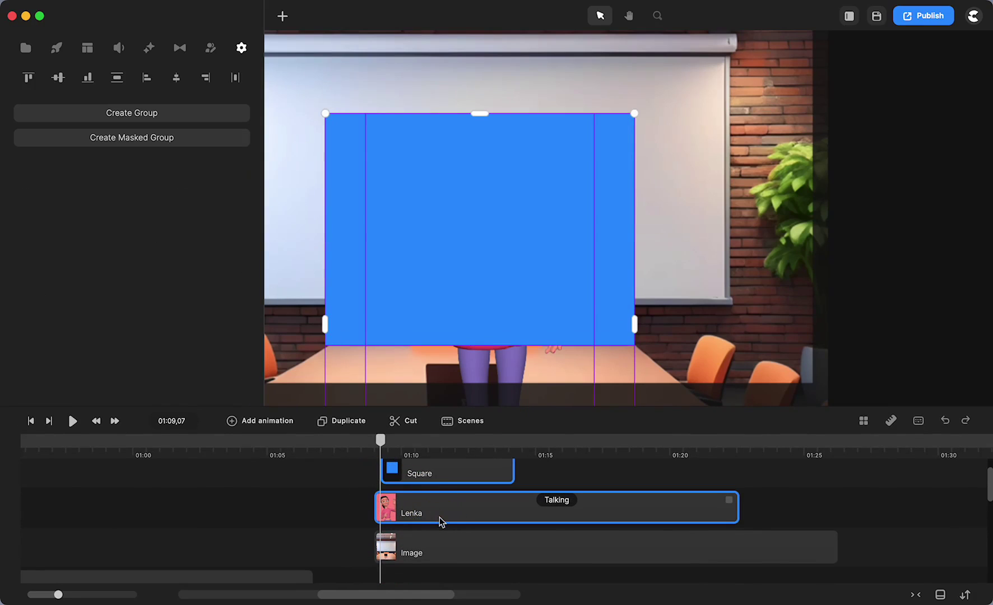
right_click(439, 517)
click(480, 440)
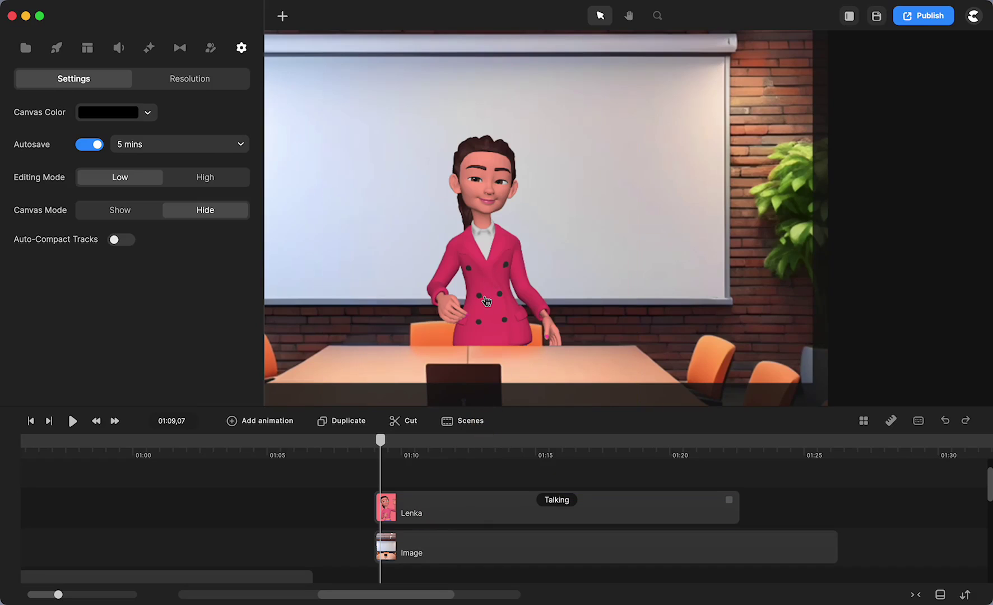
drag(665, 345, 682, 262)
scroll(509, 238, up, 5)
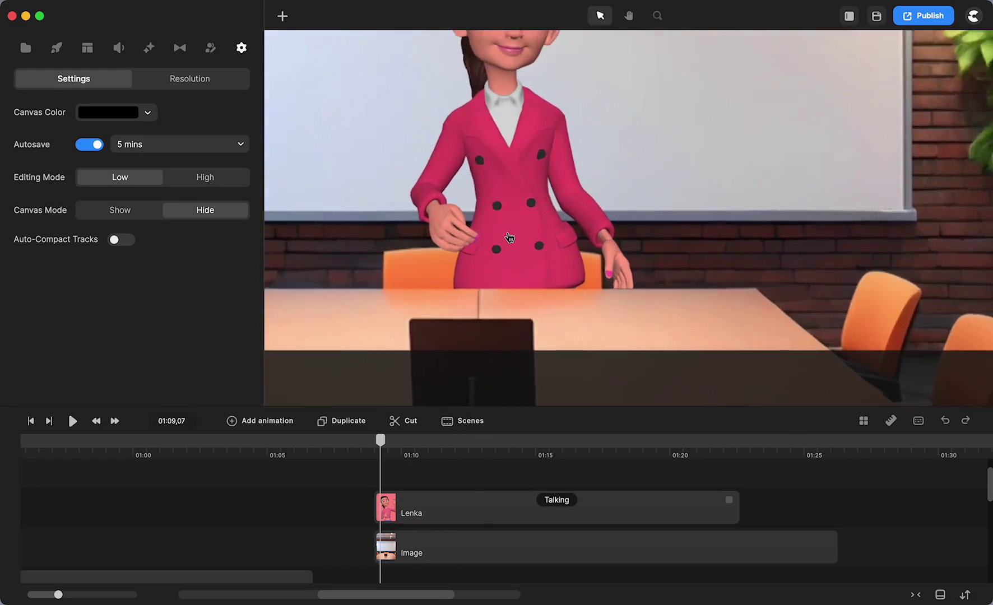
Move Lenka lower inside her table mask so her lower body hides behind the table.
click(552, 290)
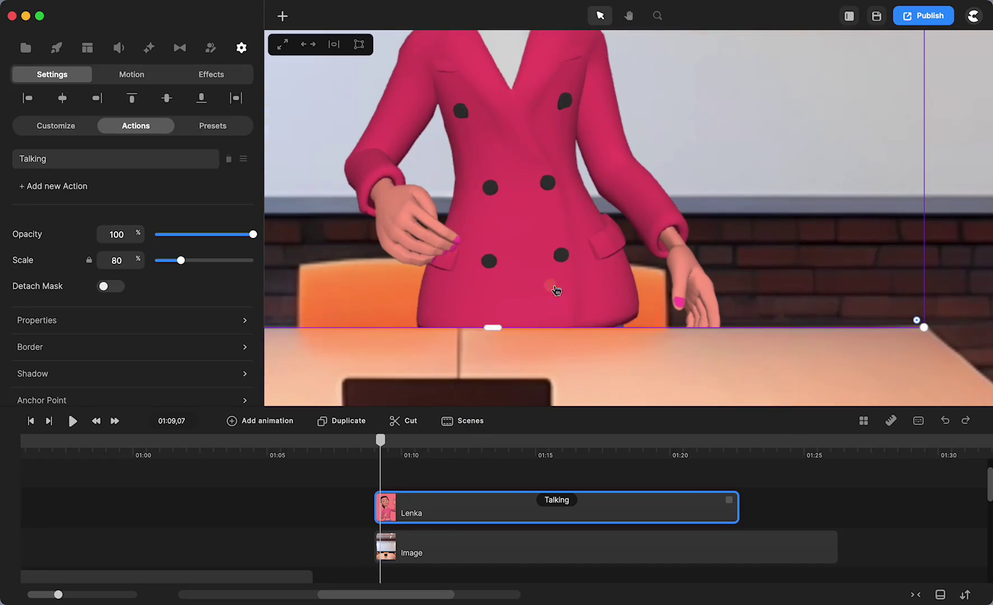
drag(380, 441, 438, 461)
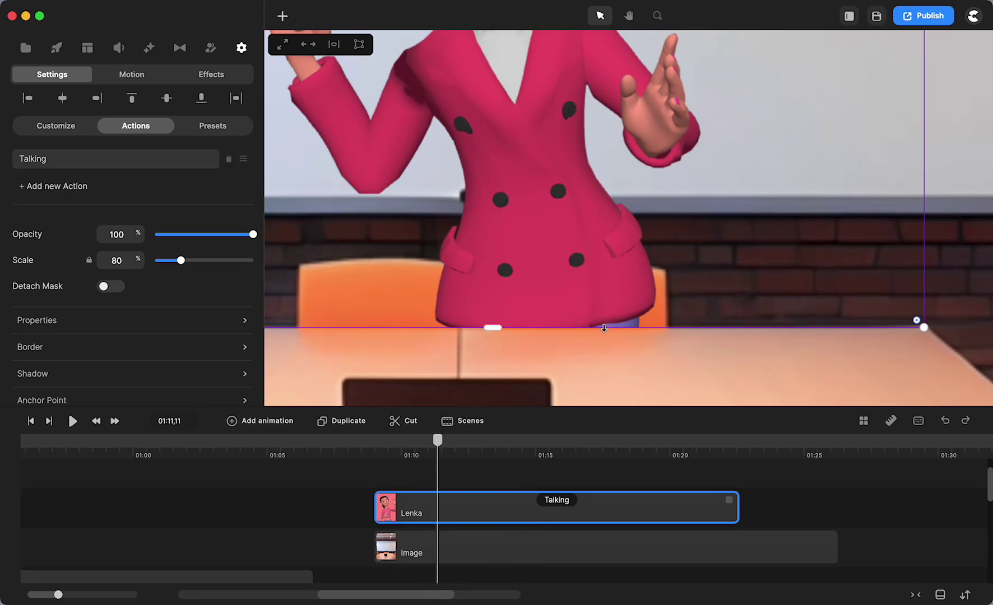
scroll(548, 245, down, 5)
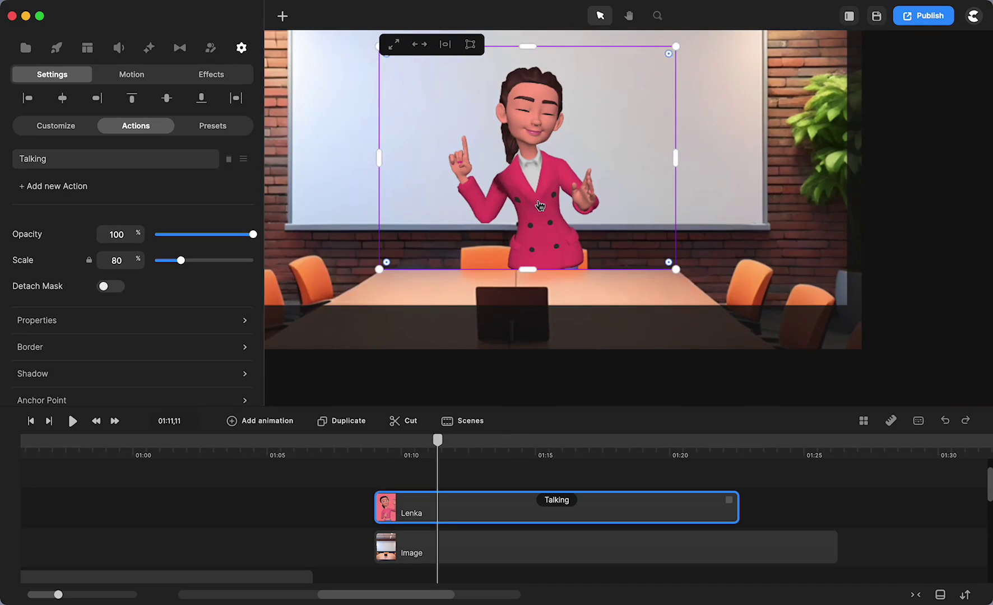
double_click(539, 206)
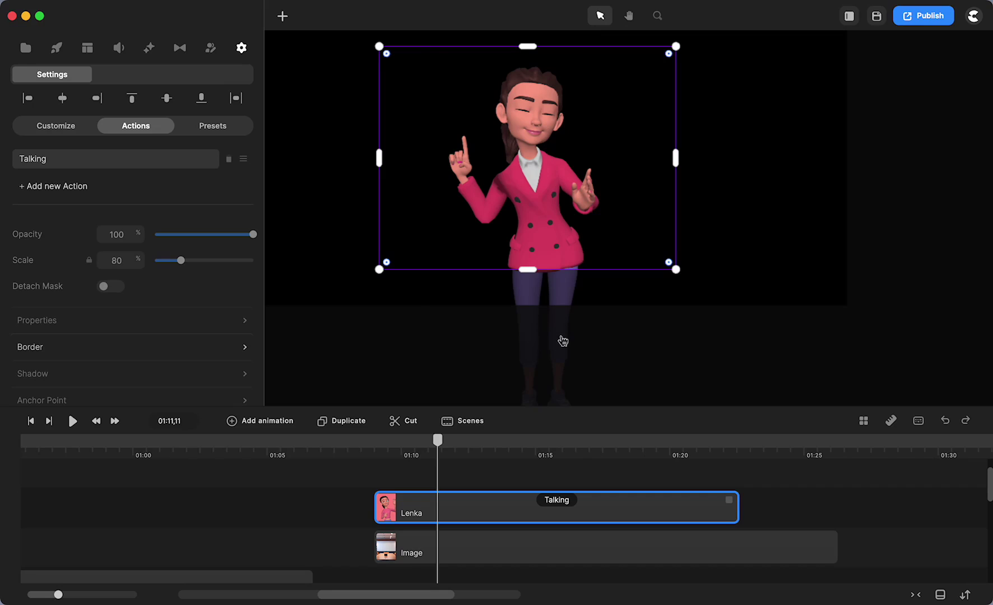
drag(563, 340, 554, 357)
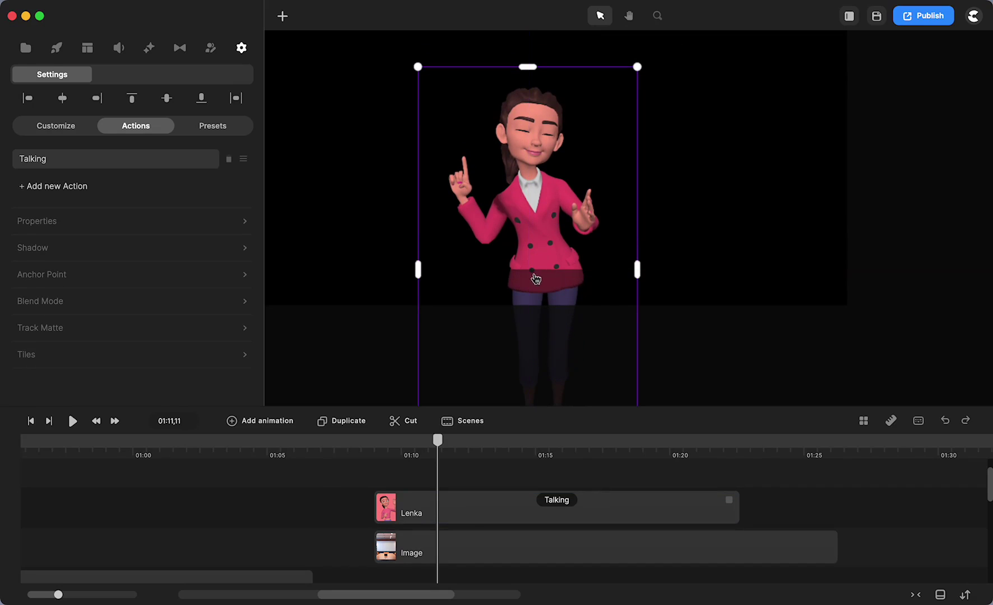
click(379, 365)
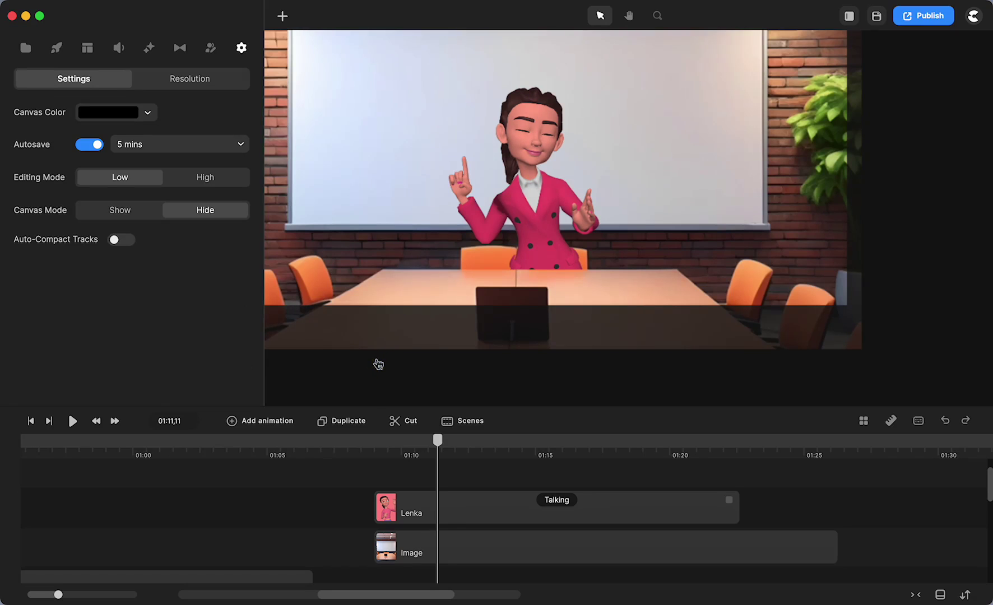
Shift Lenka slightly left and play the talking scene back from before the clips start.
drag(438, 441, 464, 451)
click(535, 211)
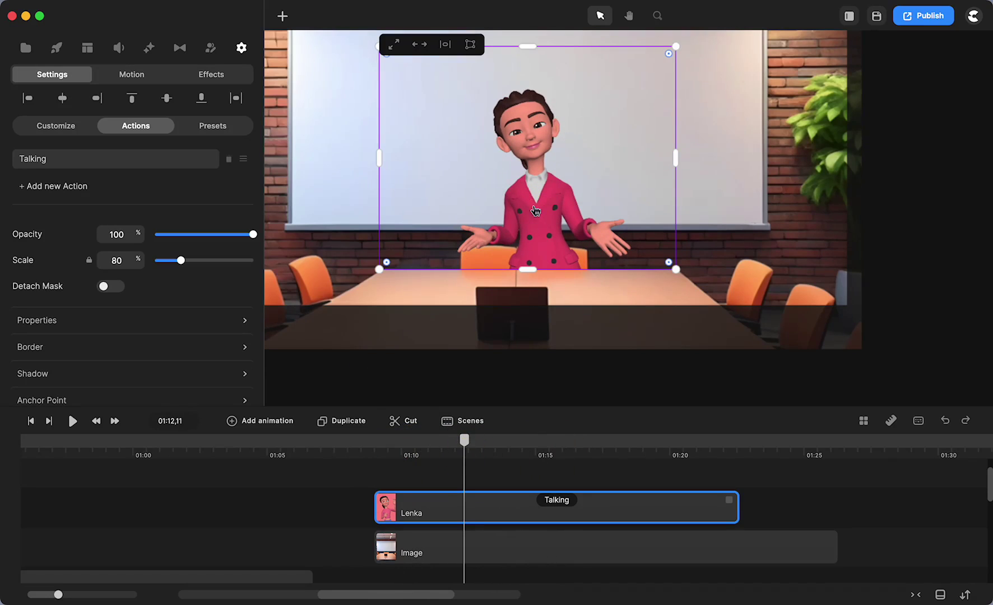
drag(535, 212, 517, 211)
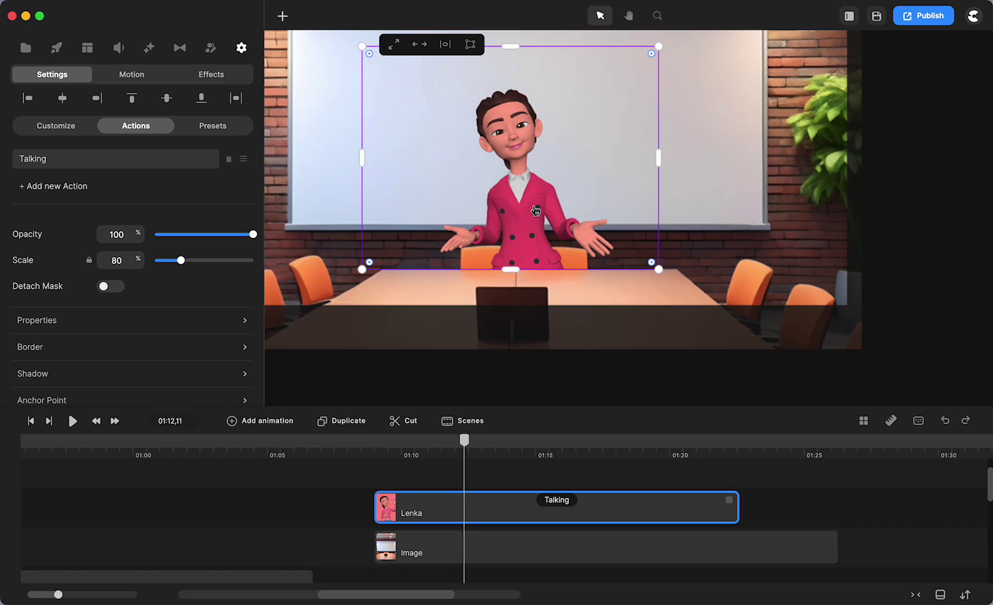
drag(464, 440, 371, 442)
click(73, 421)
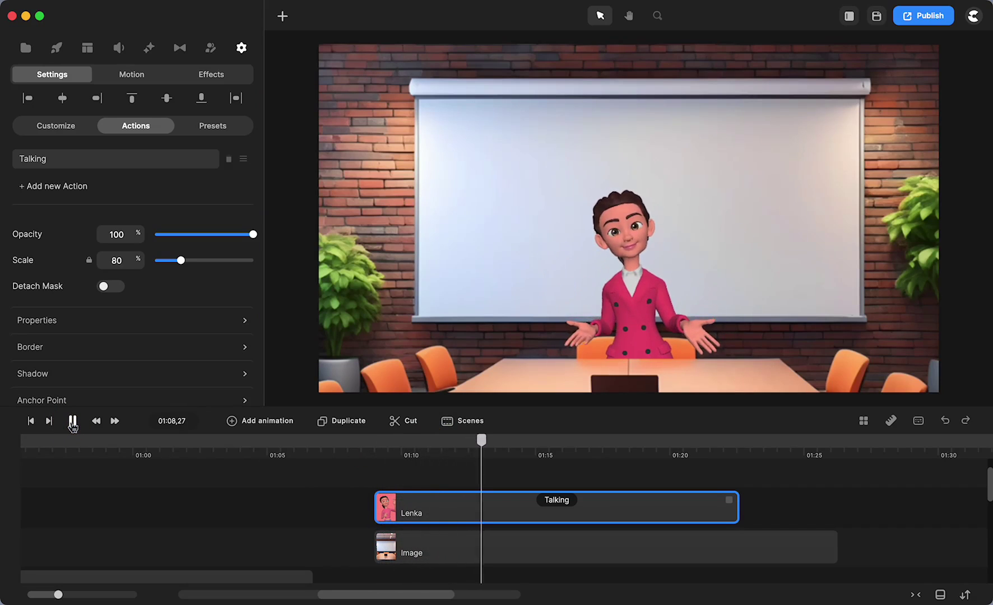
Stop playback and extend the background Image clip to last longer.
click(72, 422)
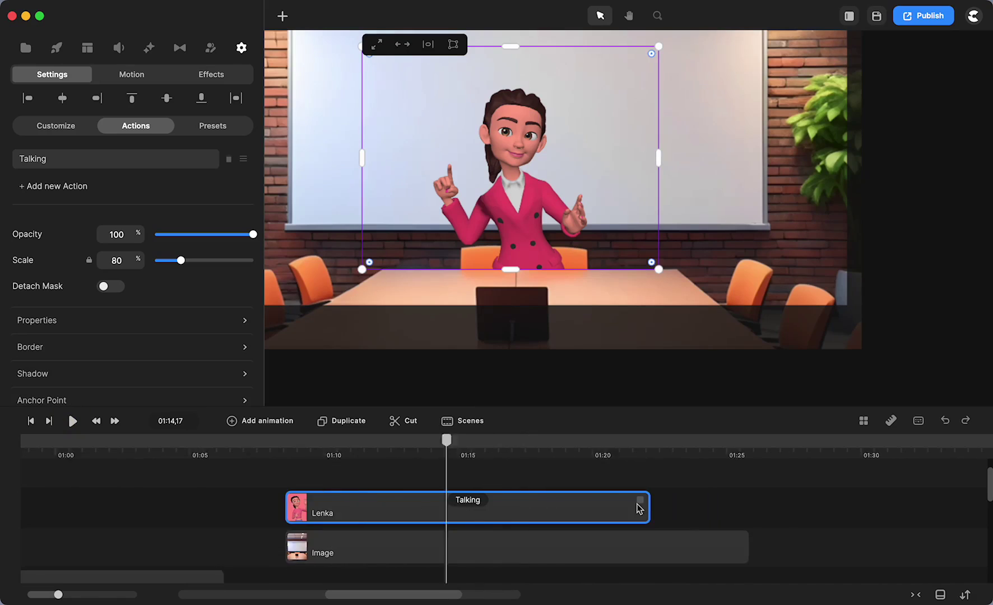
scroll(639, 507, right, 10)
drag(436, 550, 864, 549)
drag(135, 438, 326, 458)
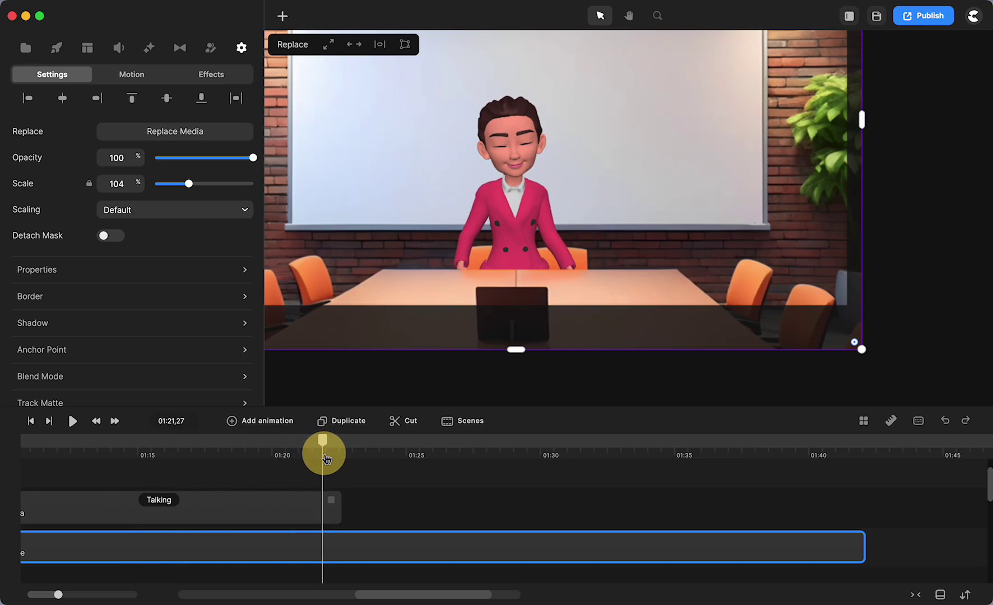
Add an Idle action after Talking, lengthen it to about 01:29, and preview it.
click(251, 508)
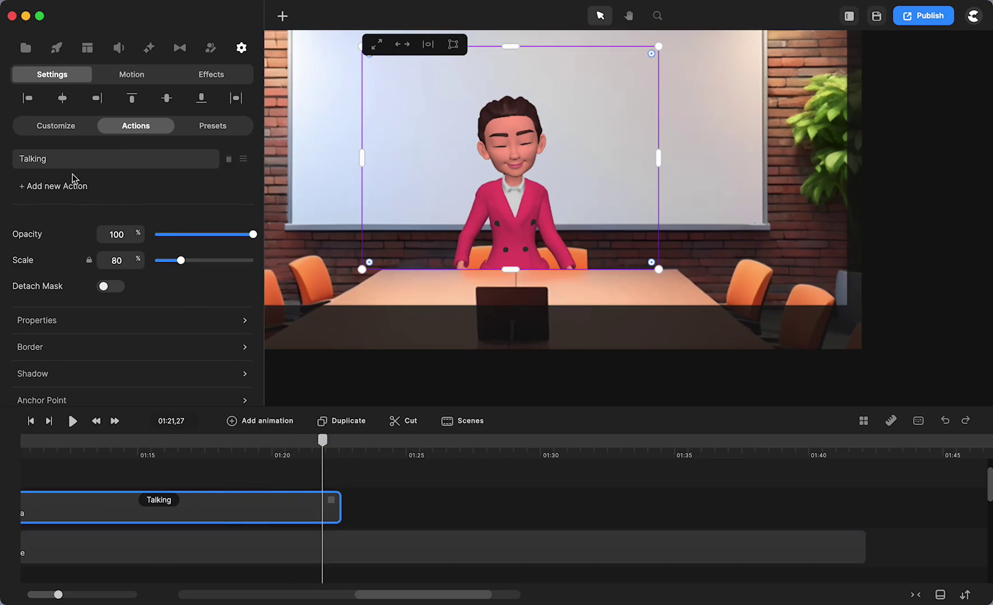
click(56, 186)
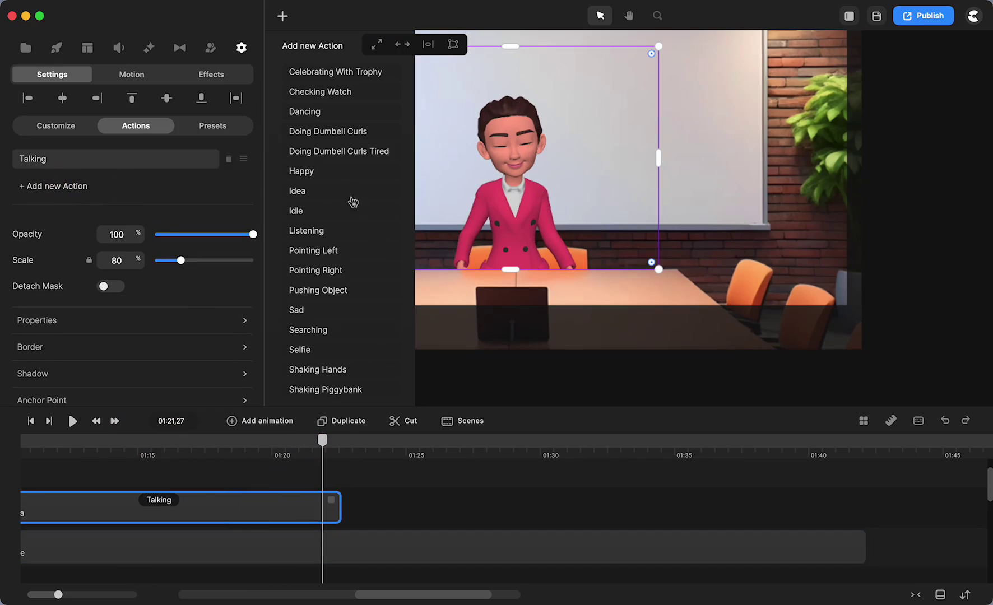
click(297, 211)
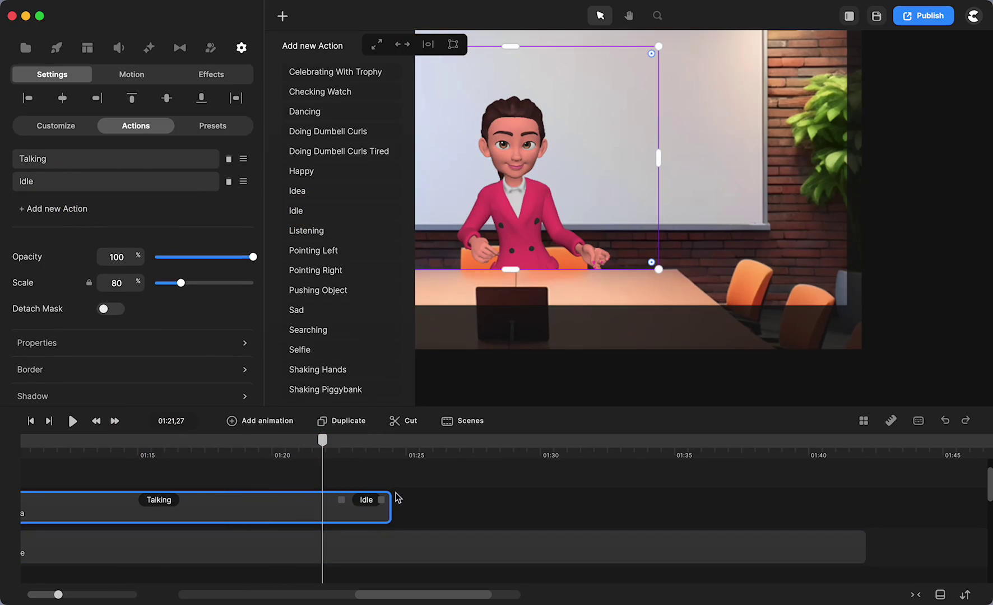
drag(389, 499, 541, 499)
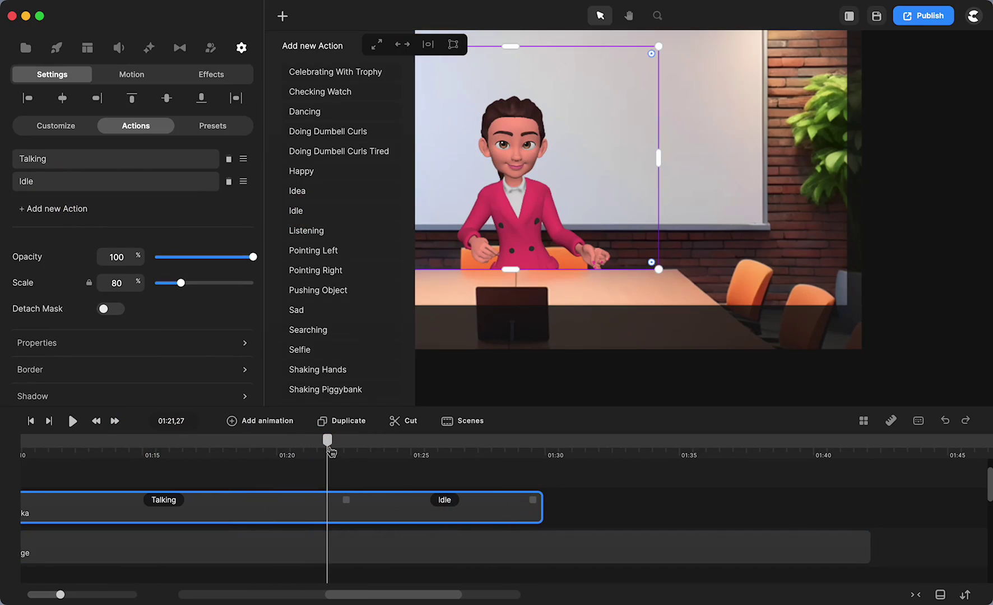
mouse_move(330, 451)
mouse_down()
mouse_move(476, 447)
mouse_move(196, 470)
mouse_move(322, 467)
mouse_up()
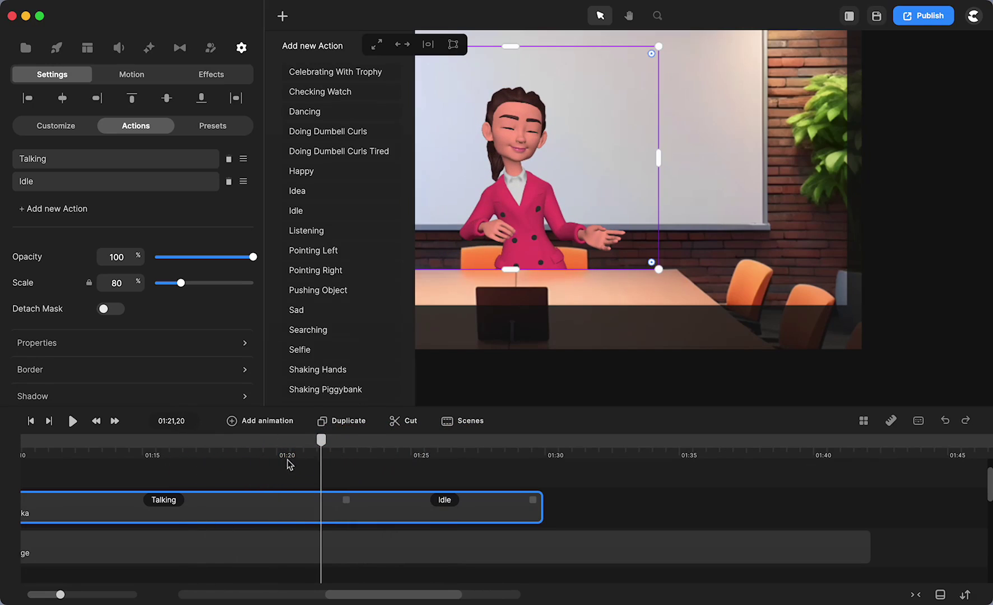
drag(319, 442, 357, 468)
click(591, 475)
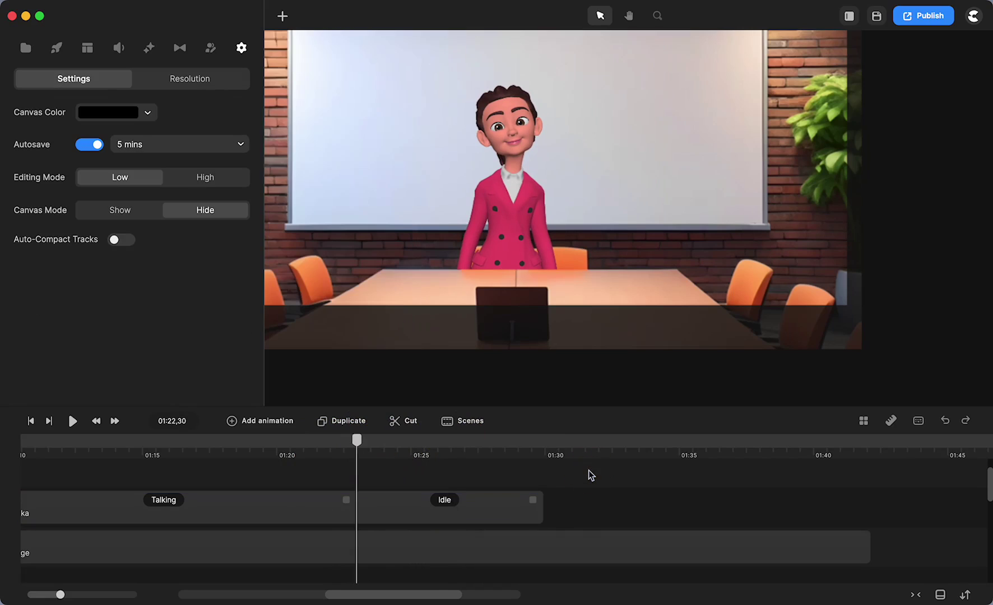
Trim the first background clip to end with the character and set the playhead to 01:33.
scroll(627, 511, right, 3)
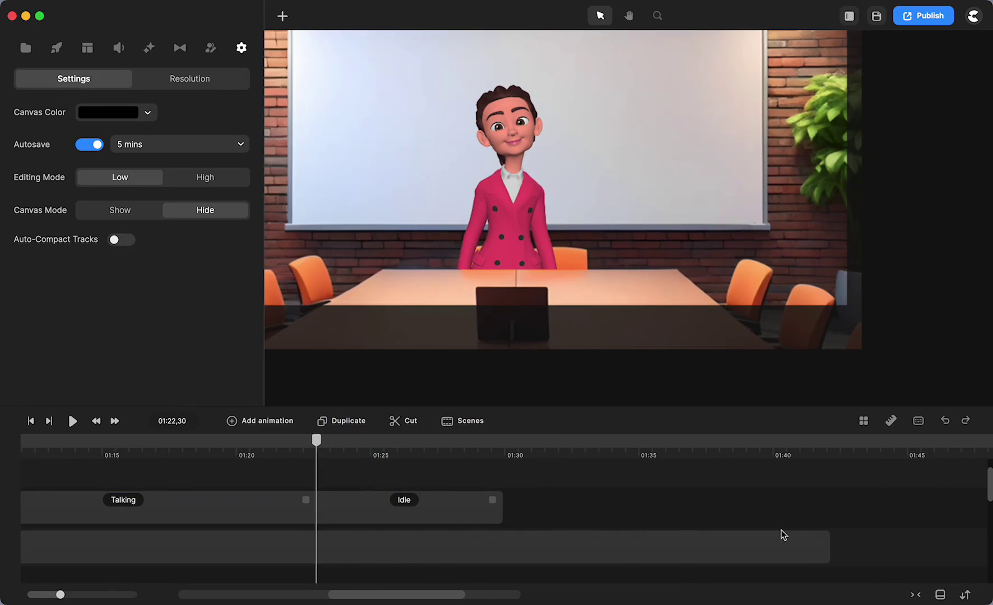
drag(821, 537, 501, 543)
click(595, 442)
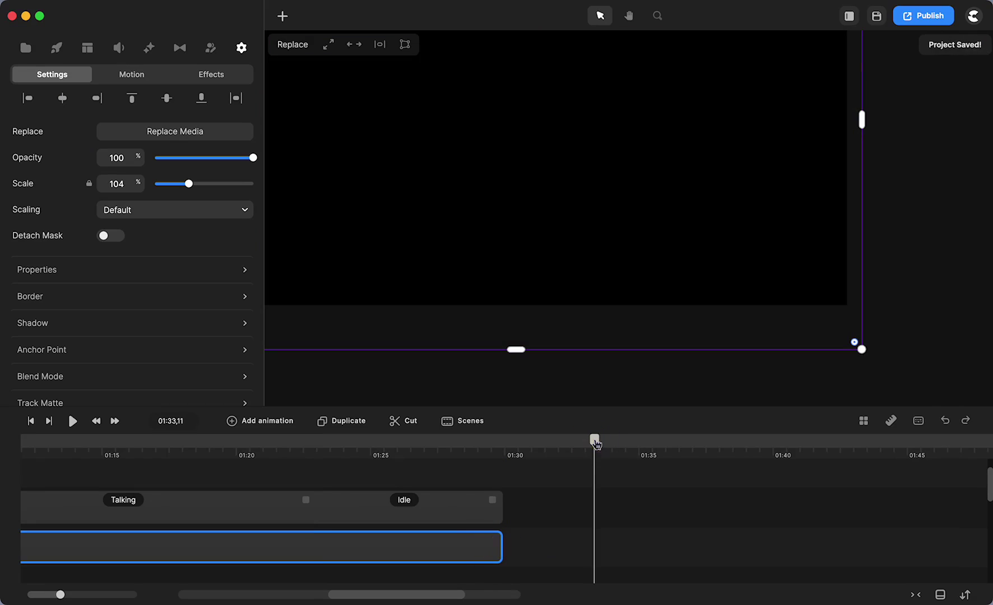
Place the Meeting Room studio background at 01:33 and lengthen its clip to about 01:48.
click(56, 48)
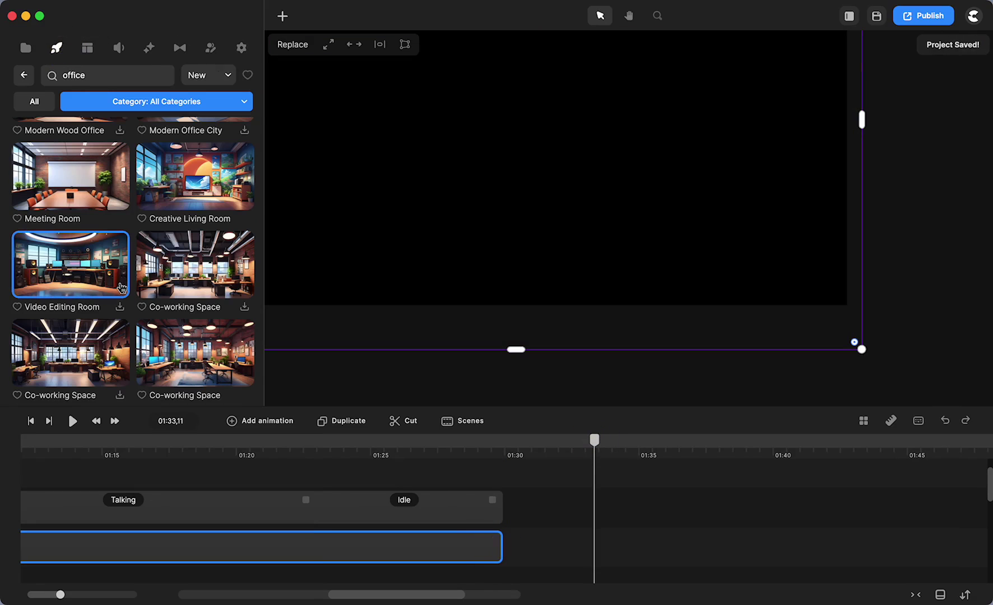
drag(70, 179, 504, 257)
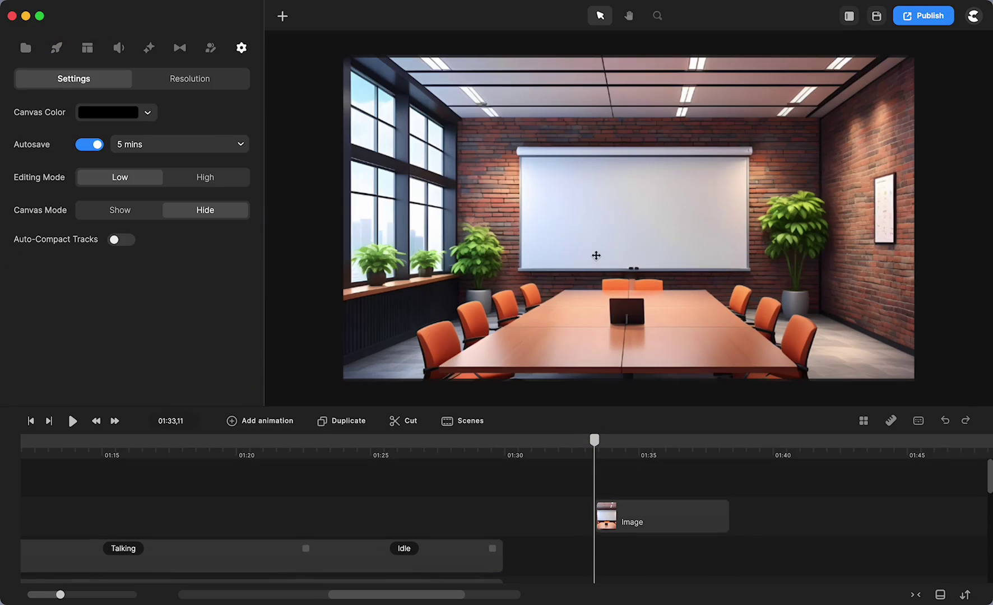
click(541, 271)
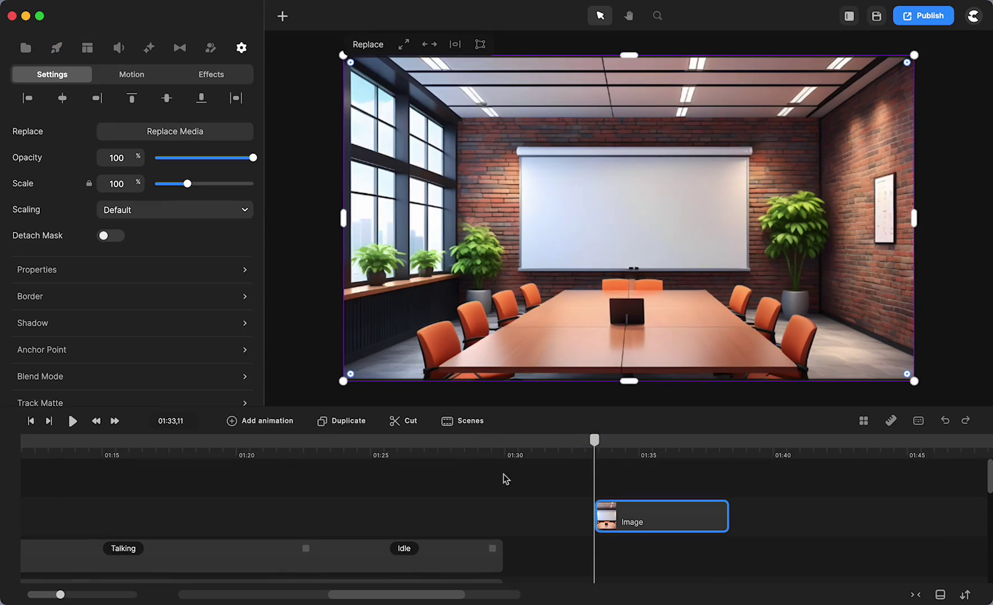
scroll(703, 521, right, 3)
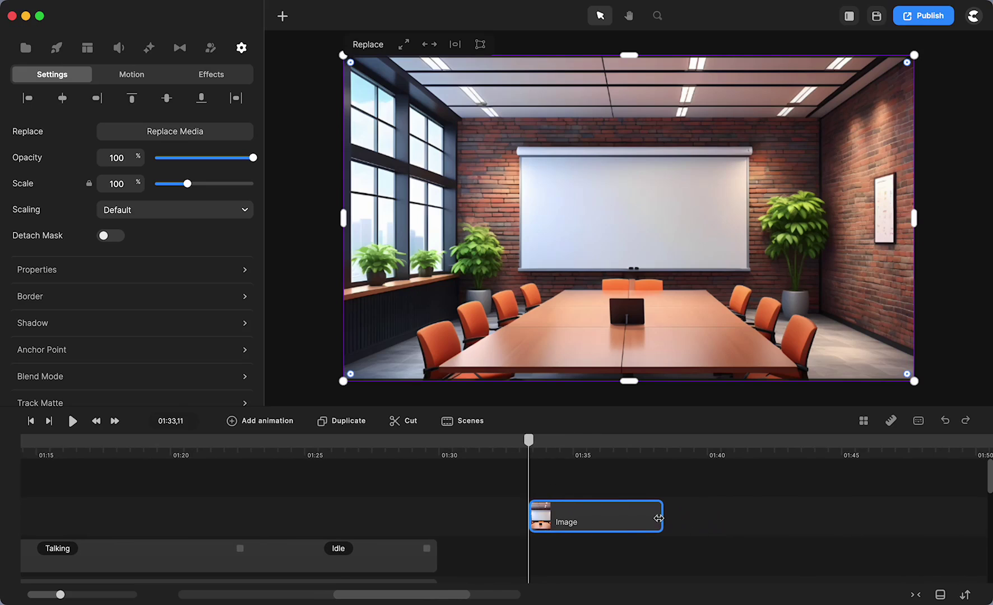
drag(659, 515, 938, 514)
Move Lenka's clip to start at 01:33, unmask her, and shift the Square clip to 01:45.
click(389, 566)
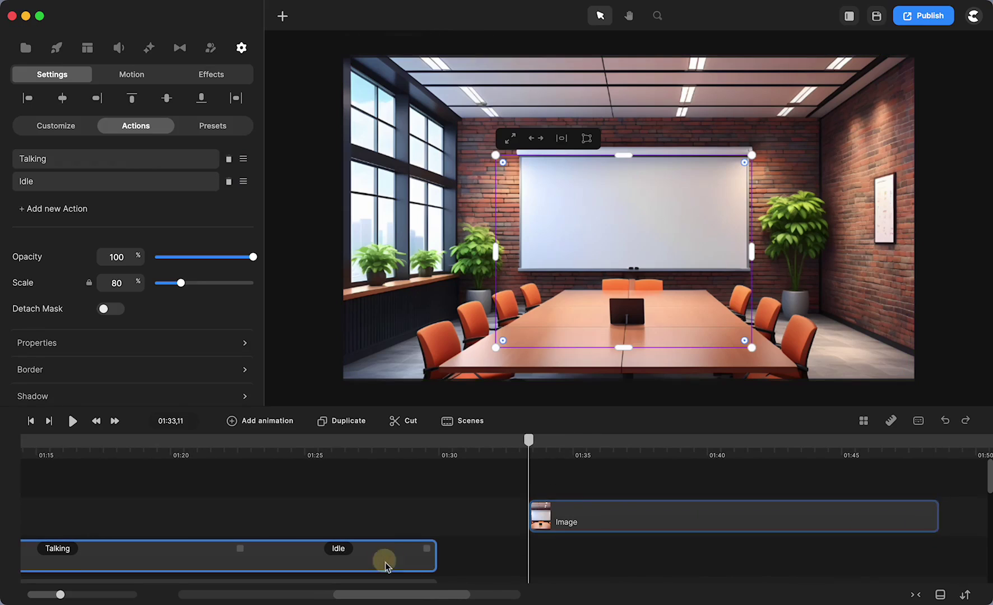
drag(367, 571, 919, 491)
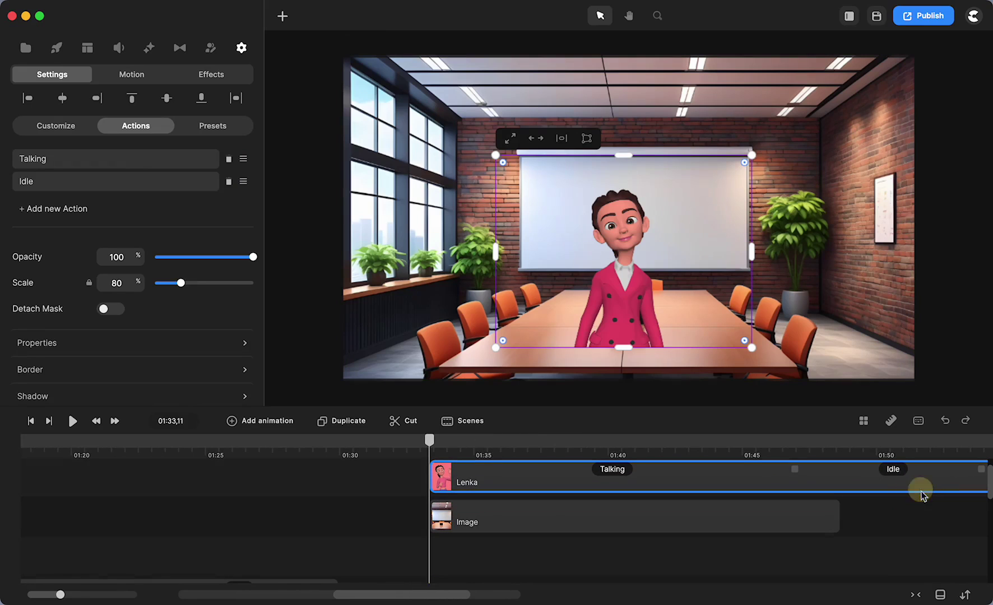
click(623, 320)
right_click(622, 317)
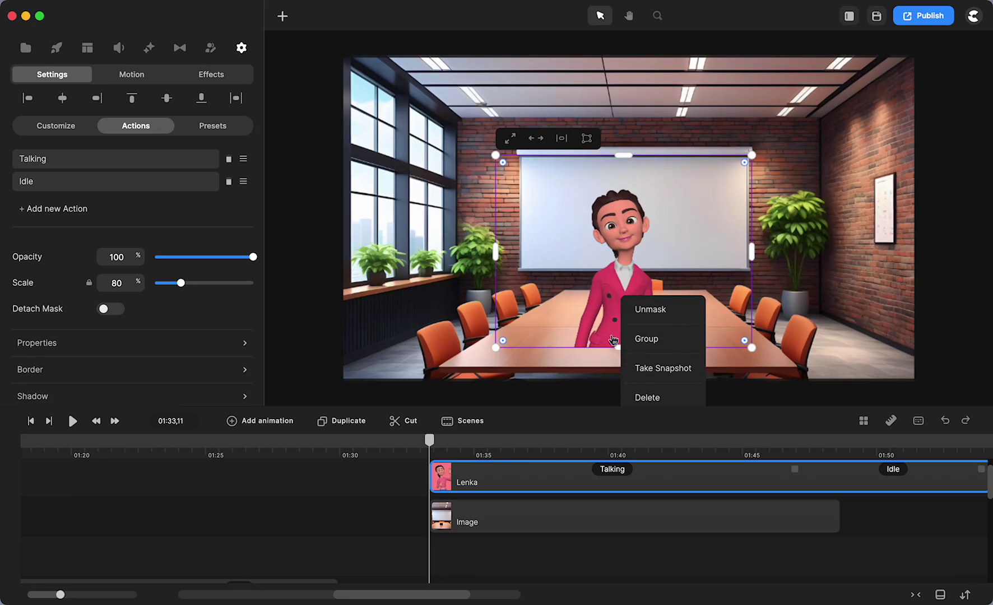
click(643, 310)
drag(505, 485, 831, 502)
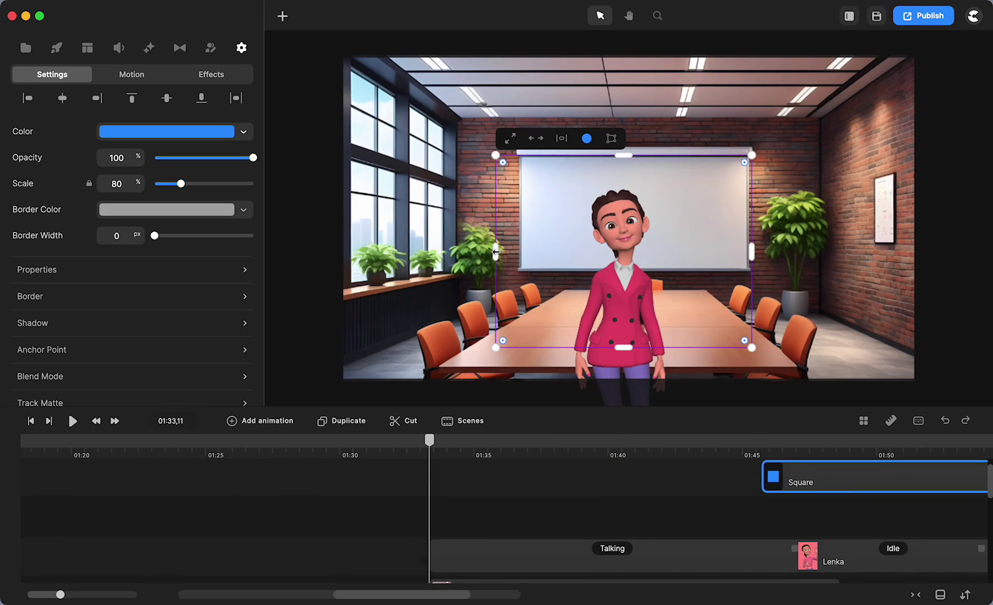
Widen the blue square to 120%, shrink Lenka near the table's left end, and start the Square at 01:33.
drag(495, 252, 452, 250)
drag(754, 253, 837, 252)
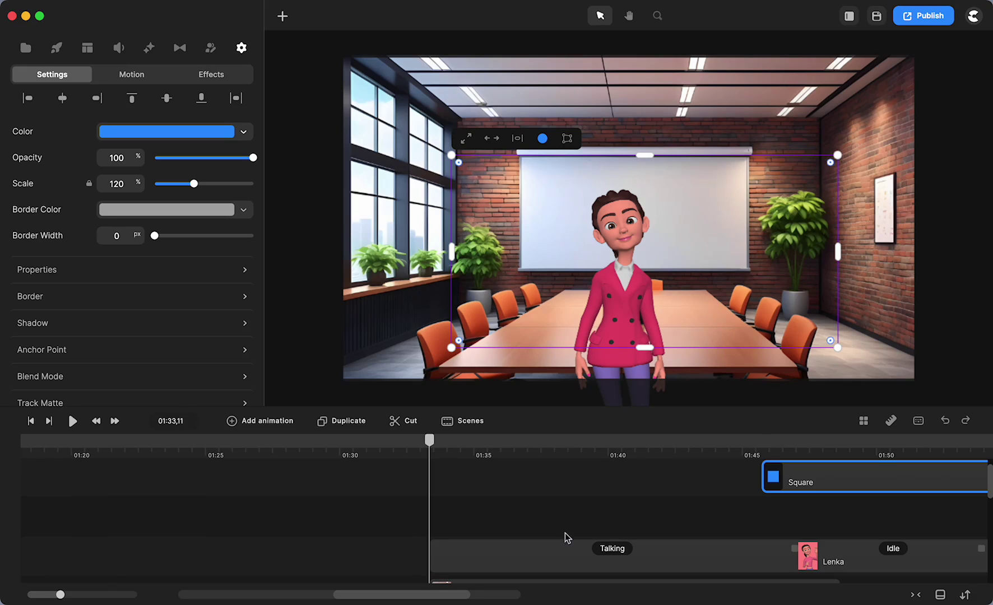
click(620, 315)
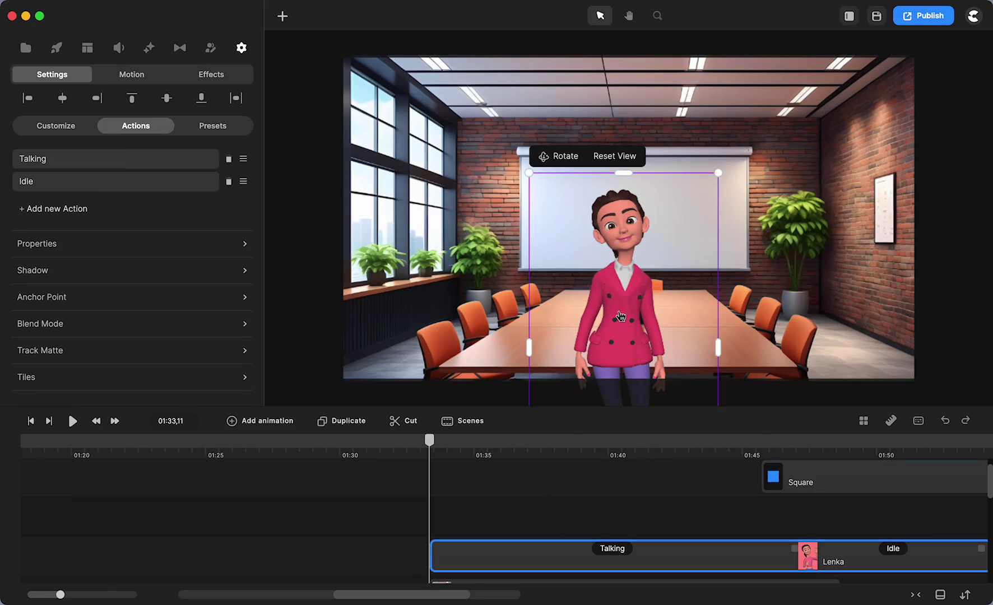
drag(620, 315, 554, 253)
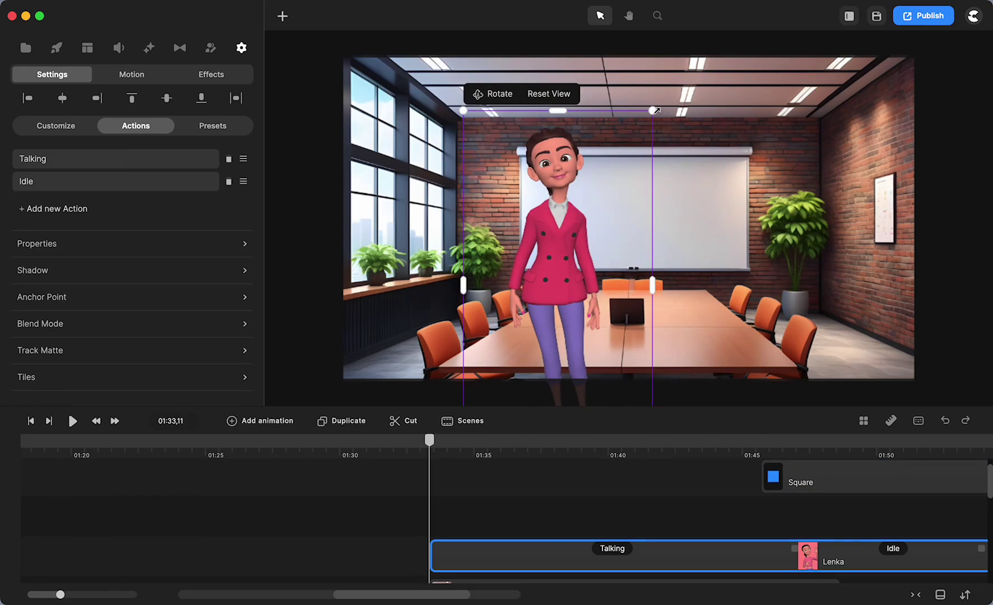
drag(654, 110, 622, 166)
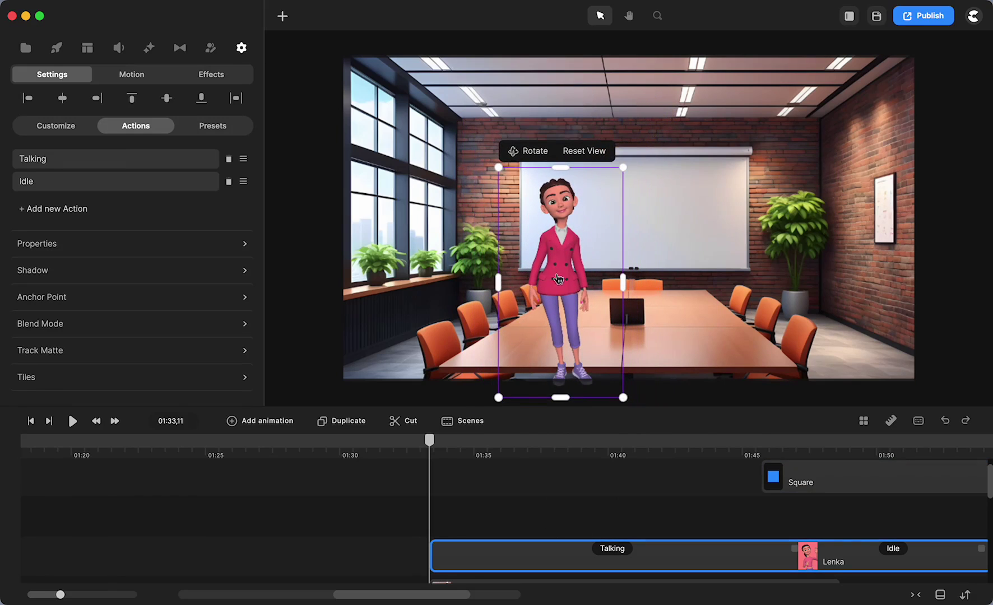
drag(558, 278, 503, 266)
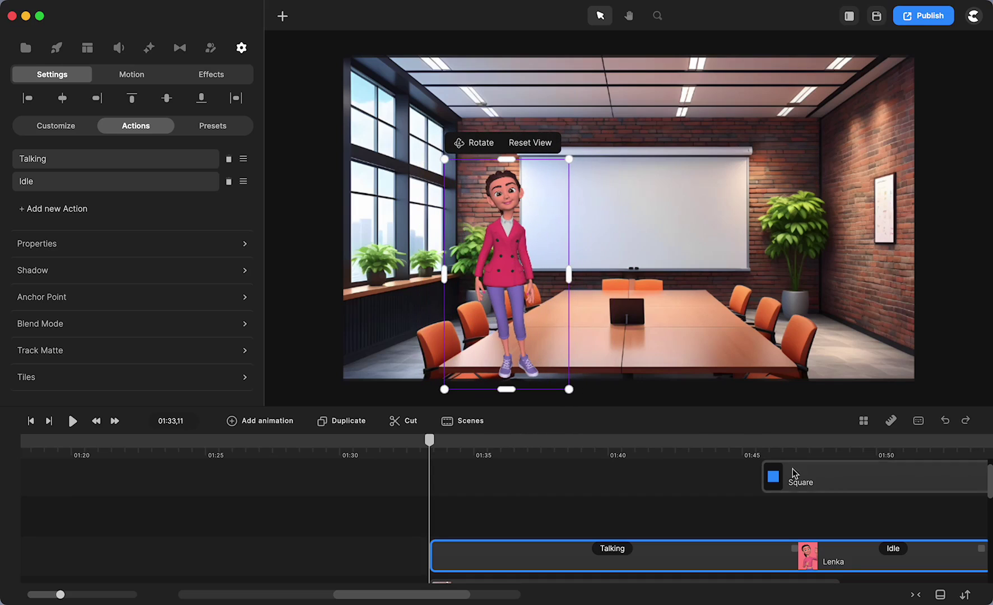
drag(793, 473, 470, 520)
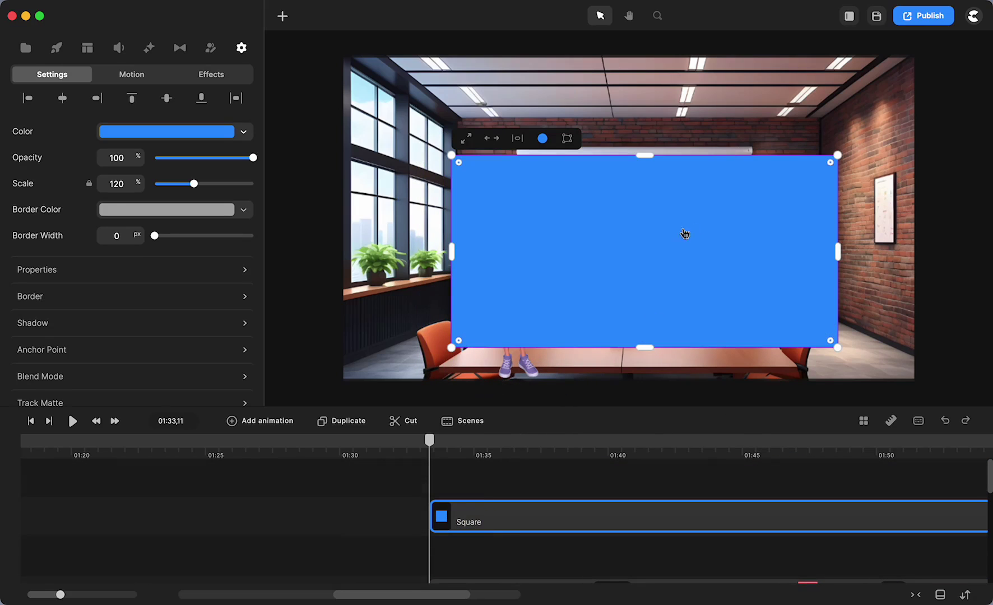
Raise the blue square above the table and move Lenka right, behind the table.
drag(652, 291, 649, 232)
scroll(649, 232, up, 5)
drag(640, 291, 641, 298)
scroll(620, 275, down, 5)
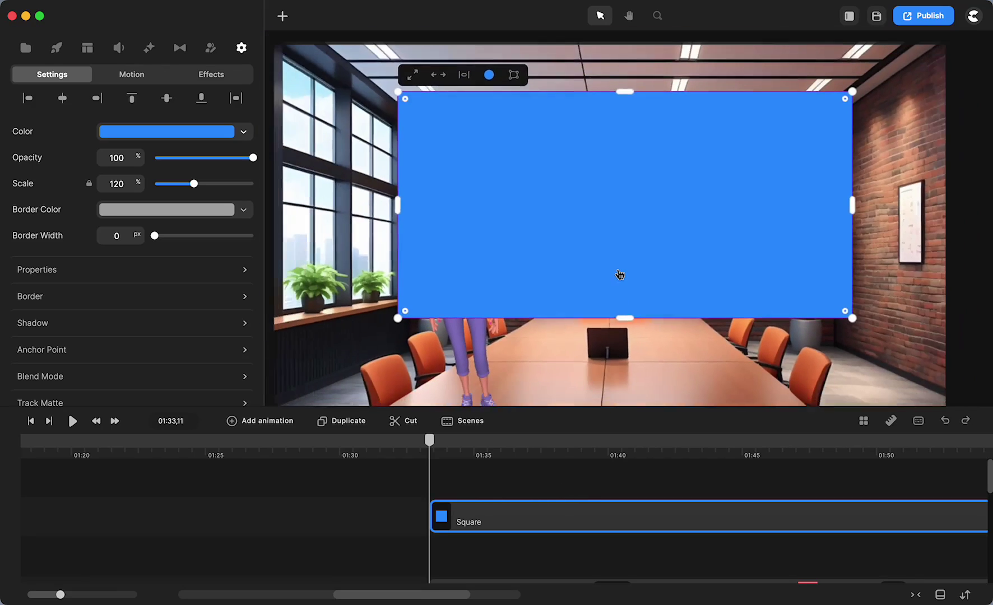
click(502, 357)
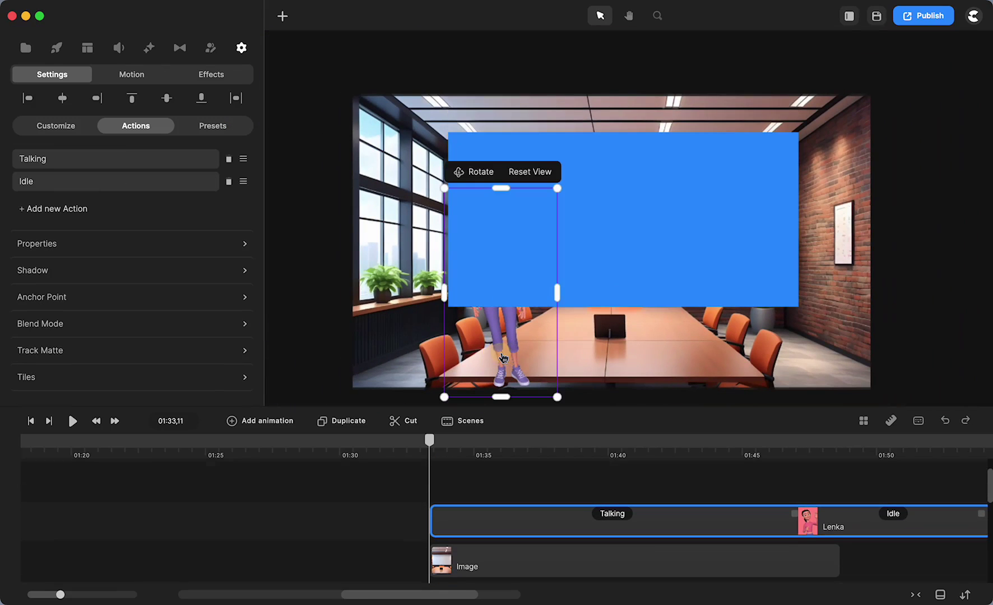
drag(502, 357, 549, 326)
scroll(542, 496, up, 2)
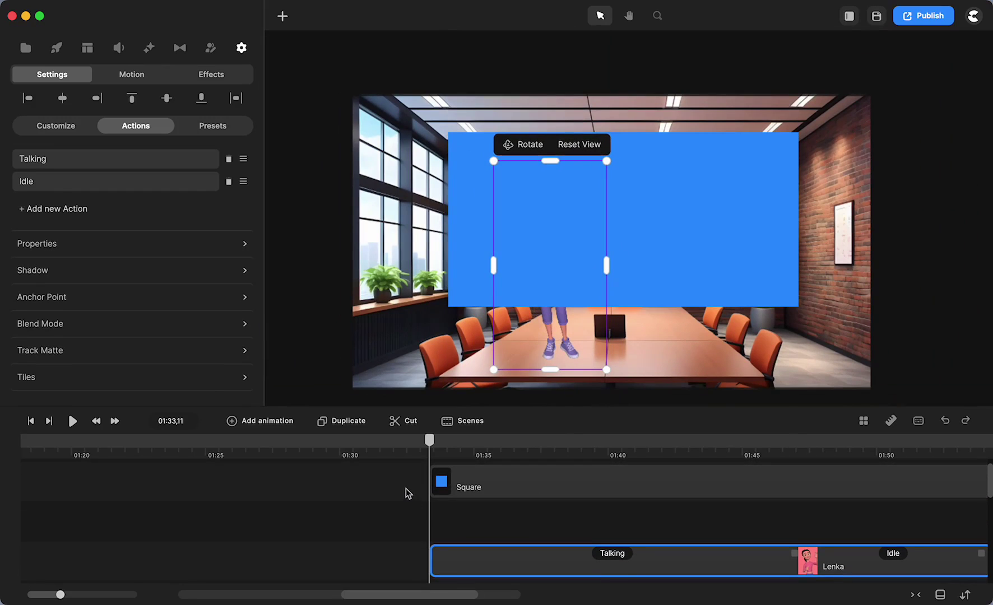
Mask Lenka with the blue Square using both selected clips.
drag(406, 492, 518, 576)
right_click(521, 575)
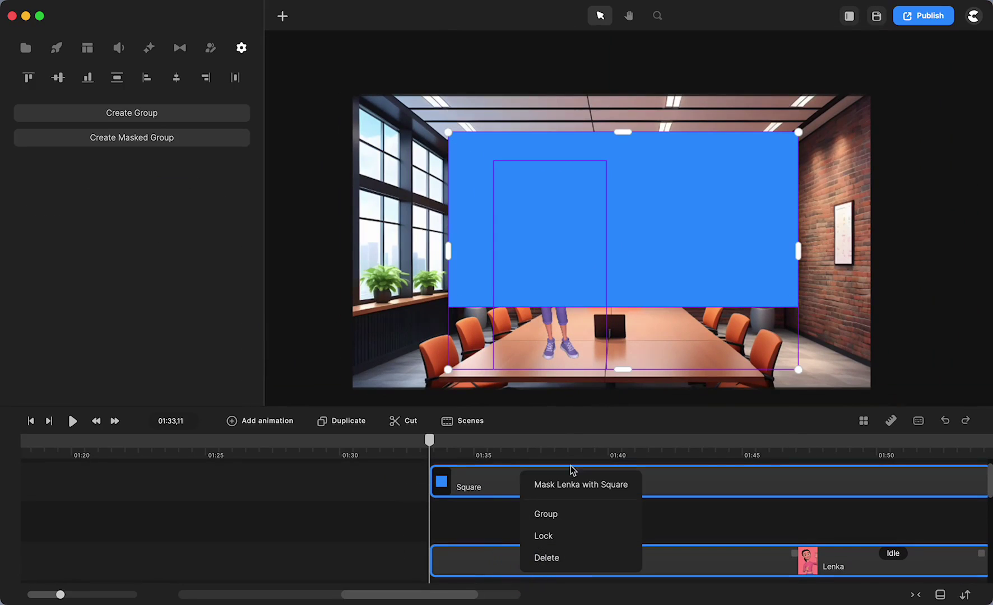
click(573, 482)
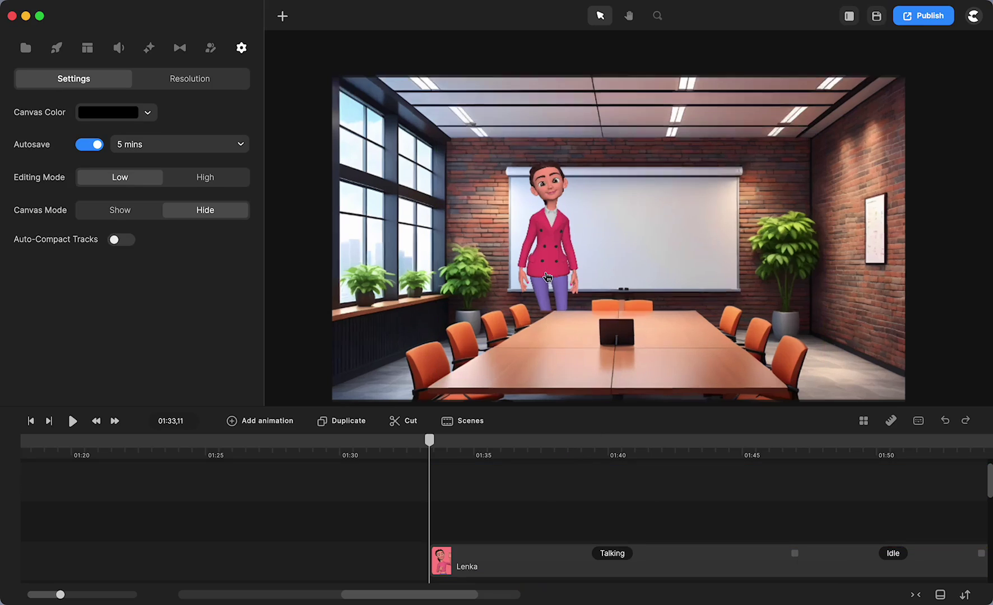
Move Lenka right inside her mask and scrub the animation ahead to 01:42.
scroll(547, 276, up, 5)
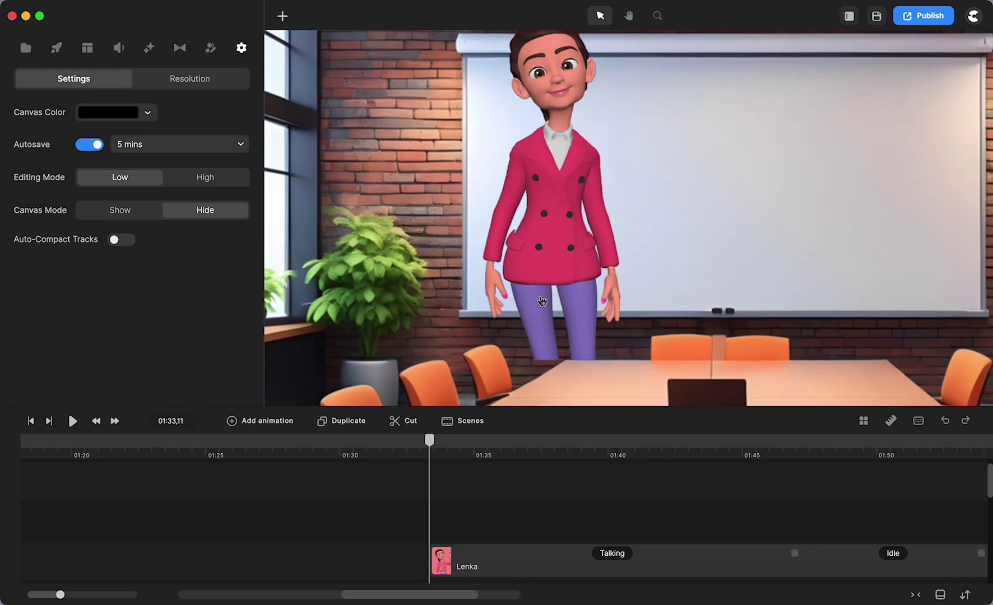
click(543, 289)
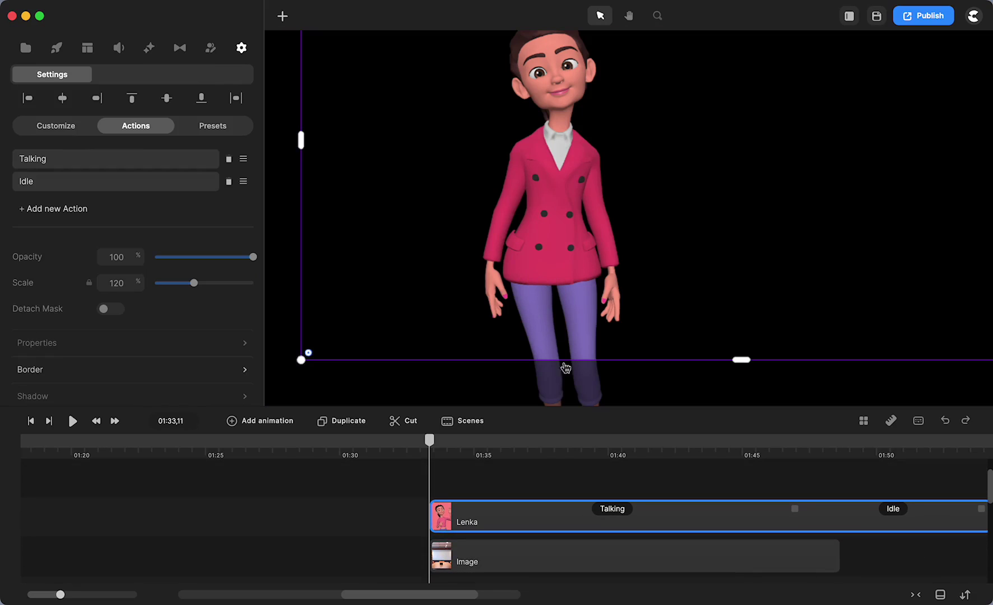
click(558, 395)
drag(559, 396, 592, 387)
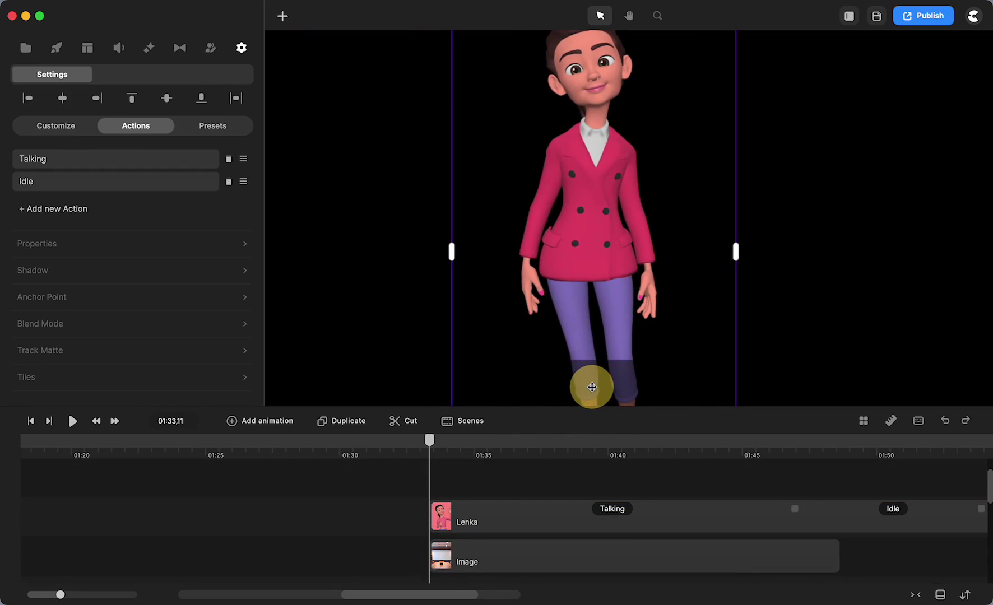
click(370, 532)
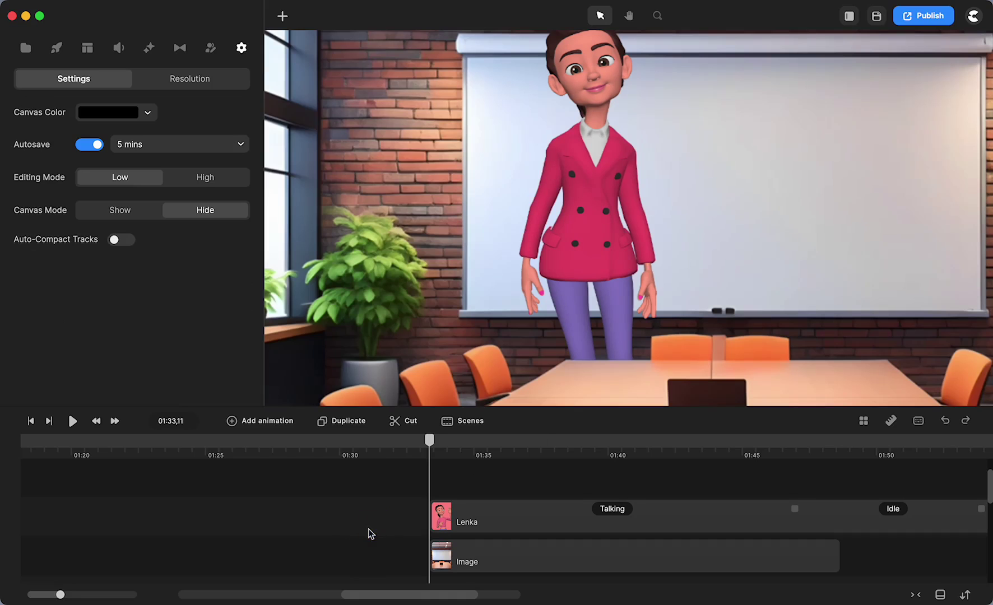
drag(429, 451, 662, 440)
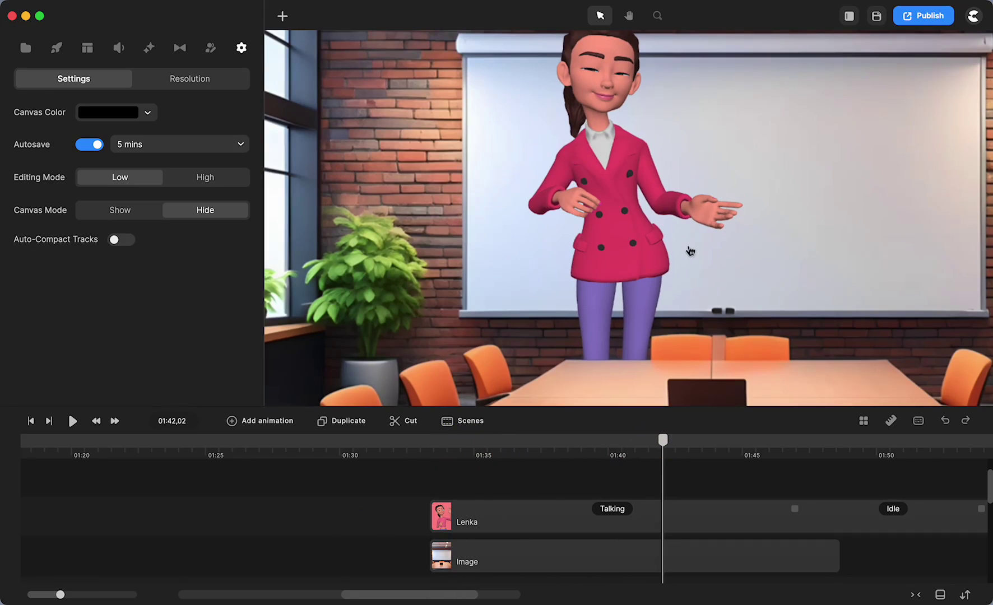
Nudge Lenka slightly lower inside the mask and scrub to check her placement.
scroll(690, 251, down, 3)
click(651, 201)
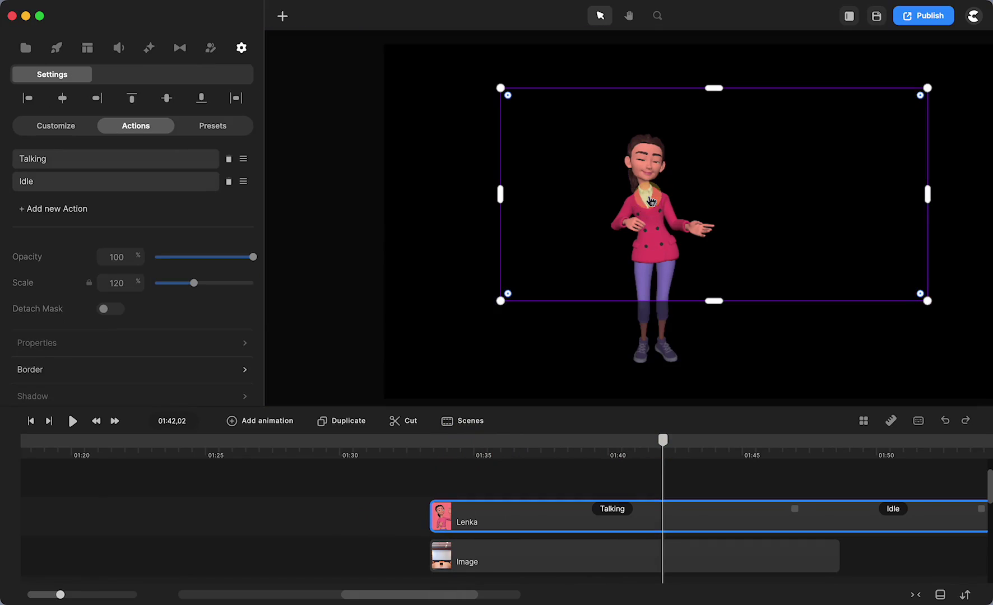
click(649, 334)
drag(648, 334, 651, 348)
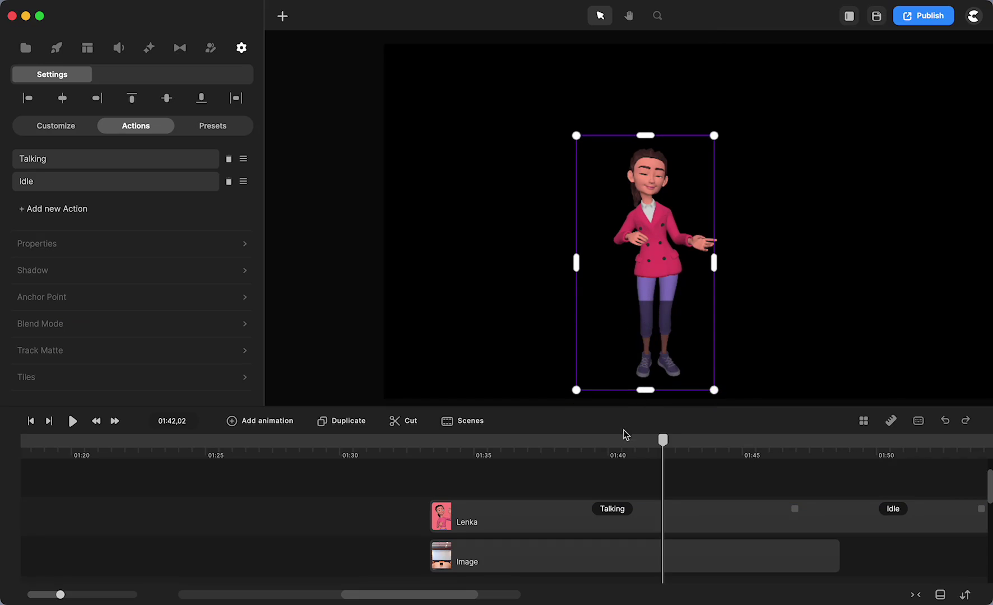
click(614, 470)
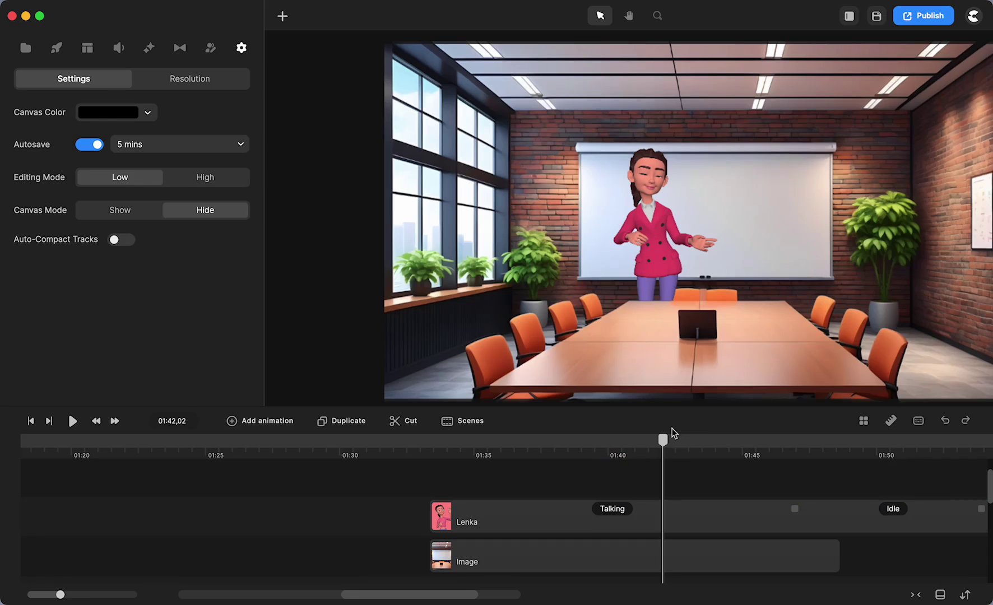
drag(665, 443, 570, 473)
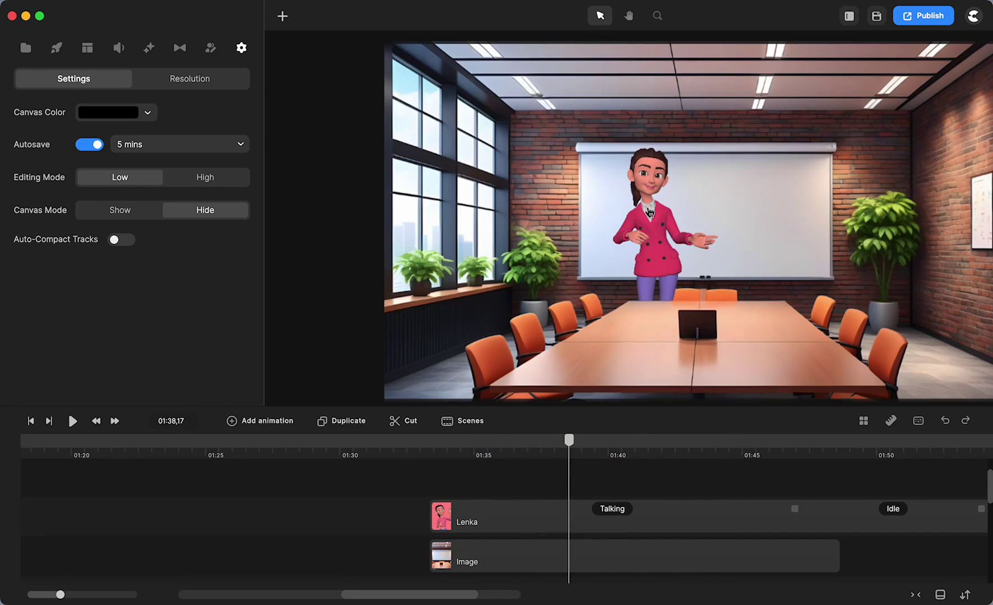
Scale Lenka down a little around her centre and return the playhead to about 01:33.
click(649, 212)
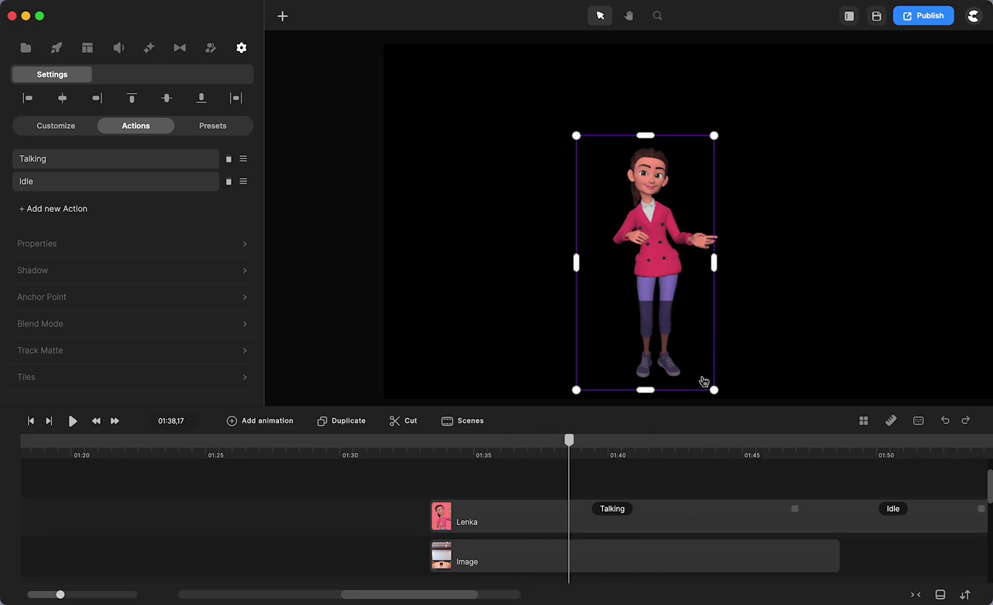
drag(715, 389, 664, 352)
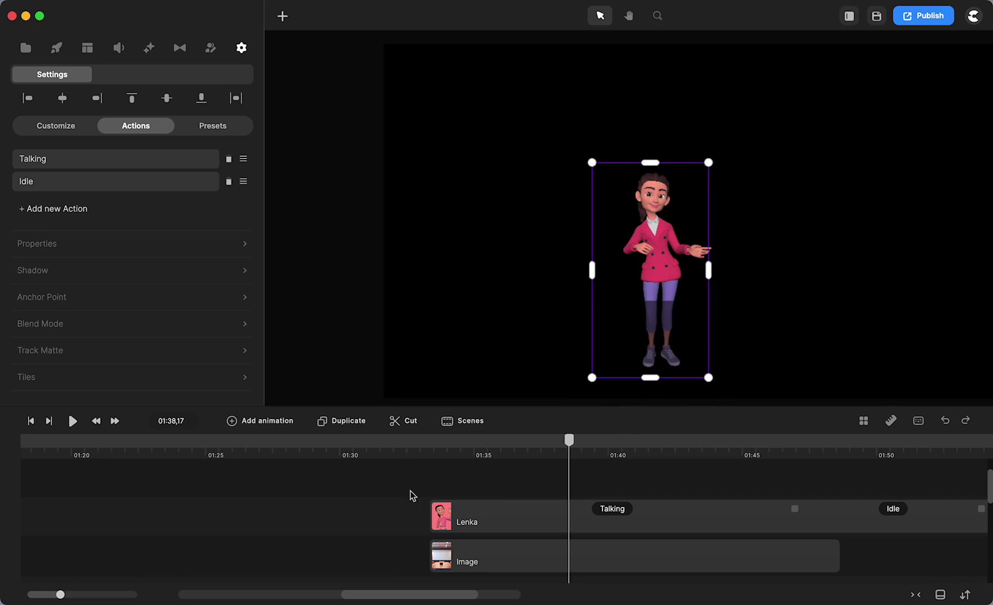
click(414, 507)
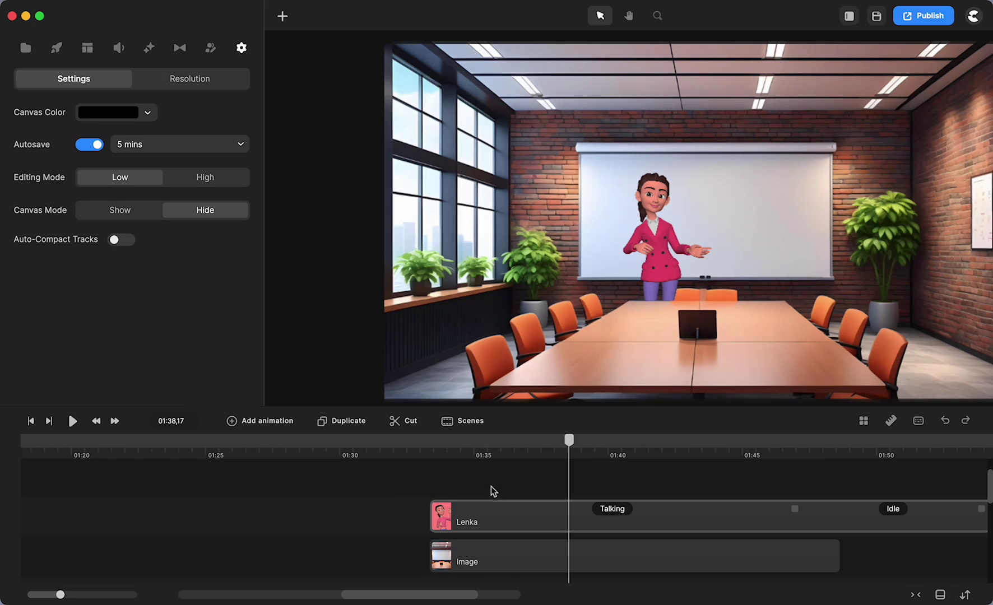
drag(569, 442, 587, 464)
Fine-tune Lenka's size and nudge her slightly left and down inside the mask.
click(666, 242)
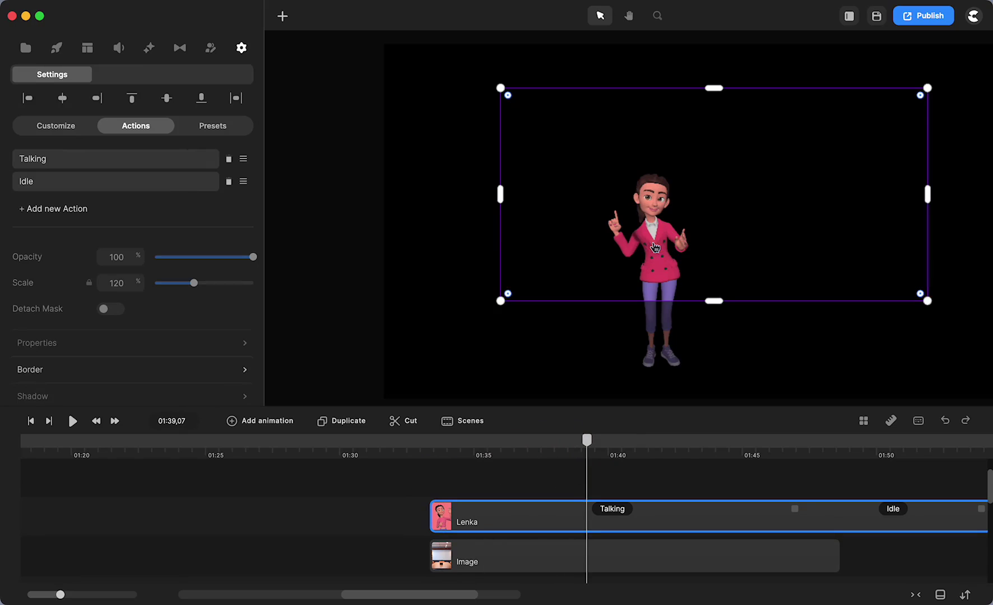
click(665, 345)
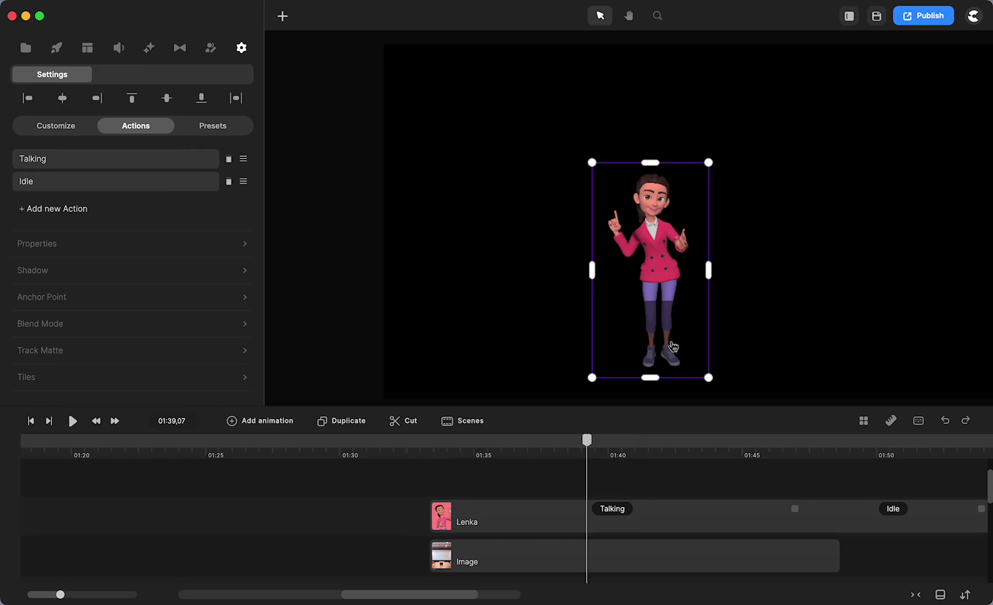
mouse_move(711, 381)
mouse_down()
mouse_move(744, 416)
mouse_move(704, 377)
mouse_up()
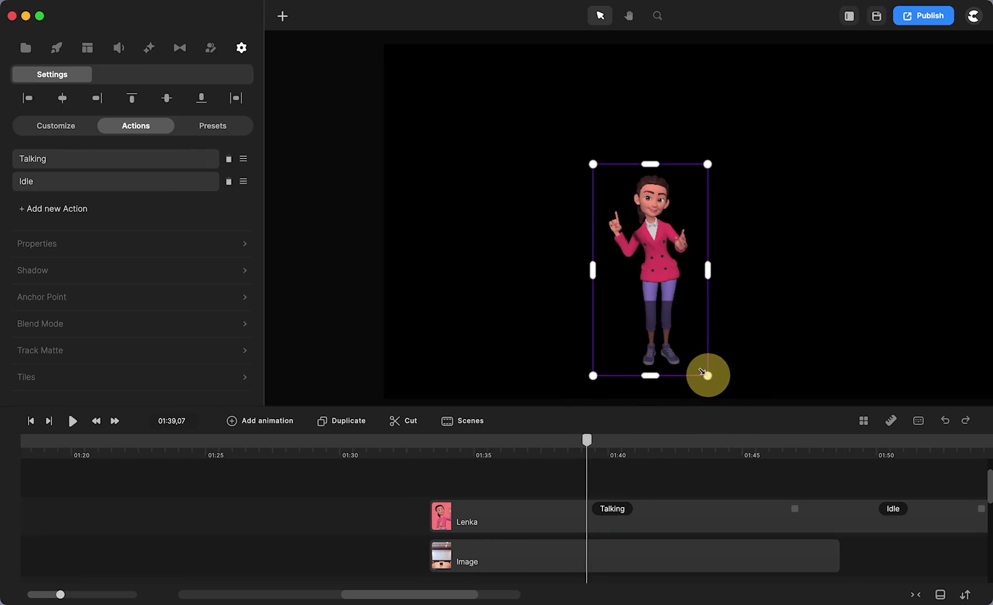
click(667, 342)
drag(667, 342, 664, 343)
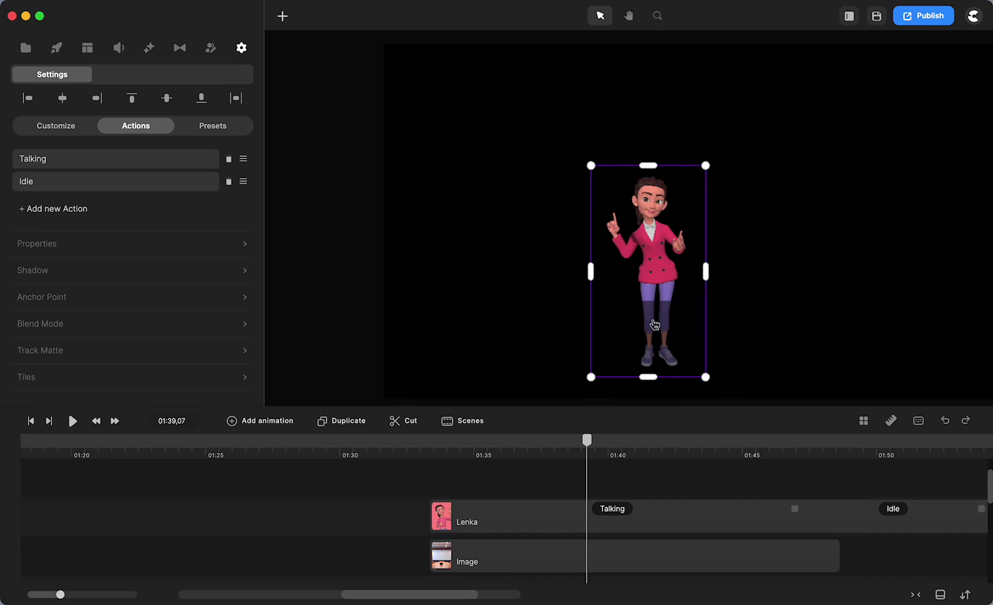
Shift Lenka's mask about 40 px to the left.
click(655, 250)
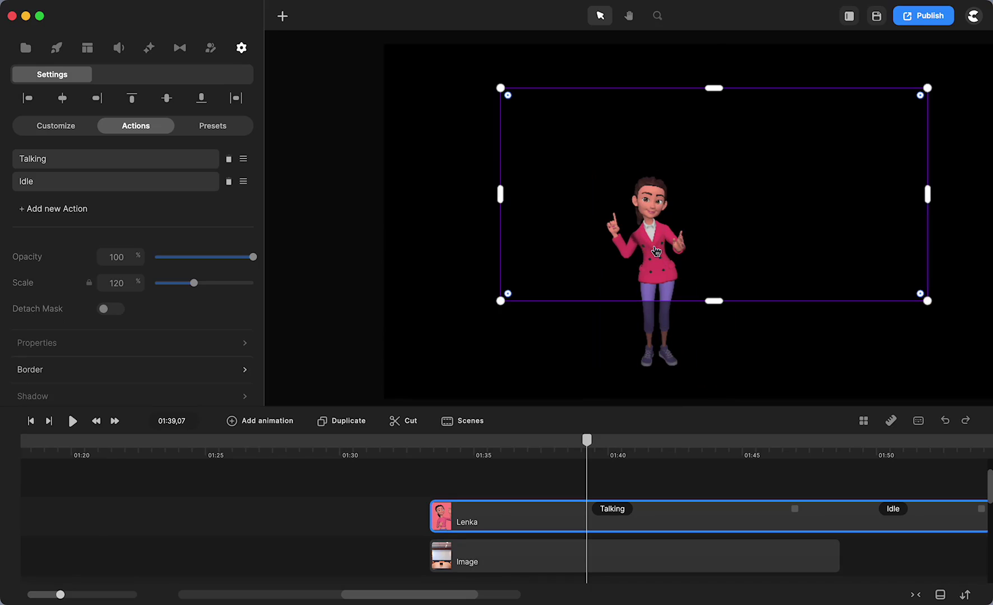
drag(741, 235, 719, 235)
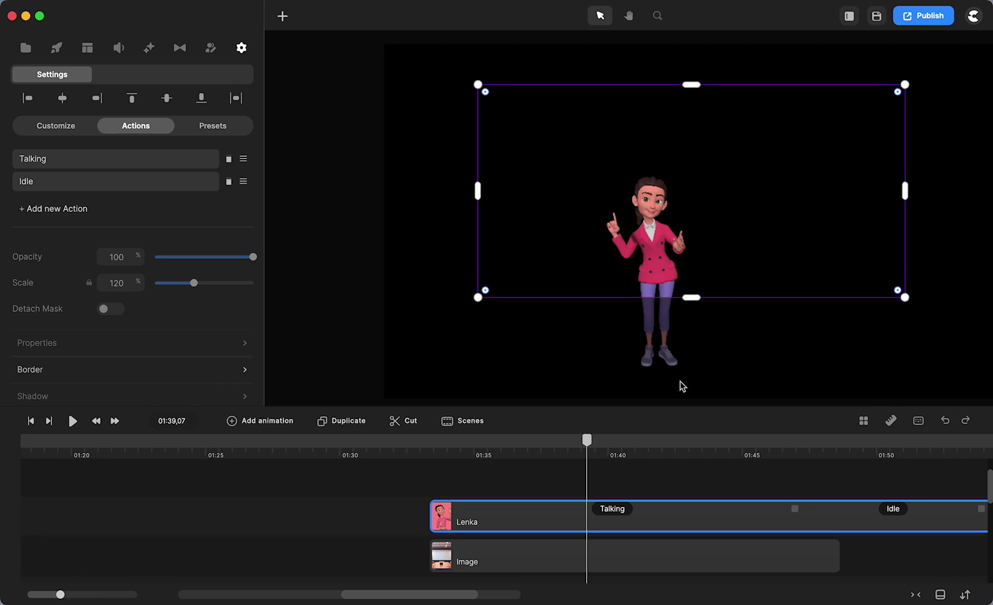
click(395, 512)
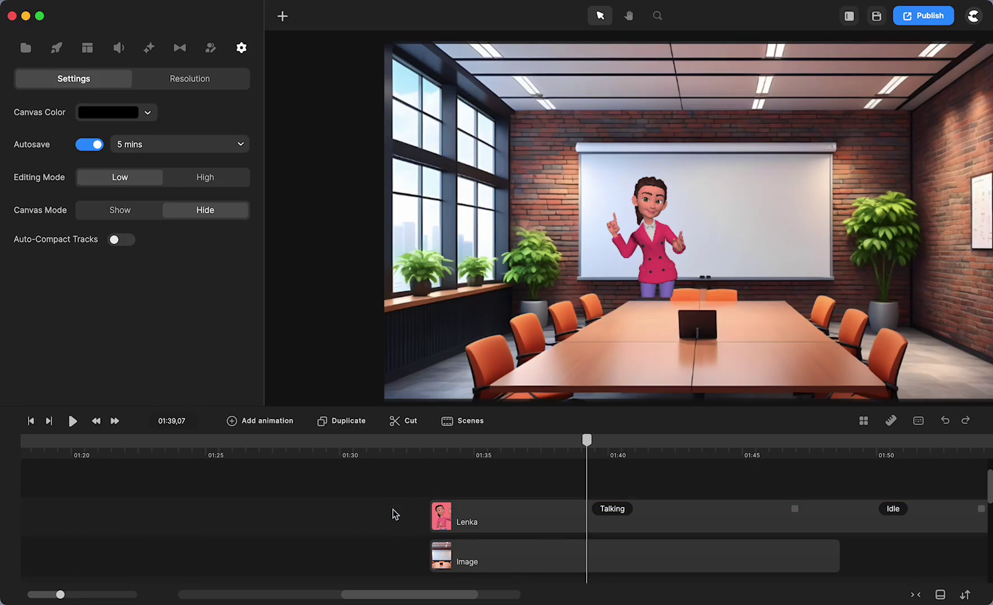
Nudge Lenka slightly right inside her mask and check the full scene.
click(394, 514)
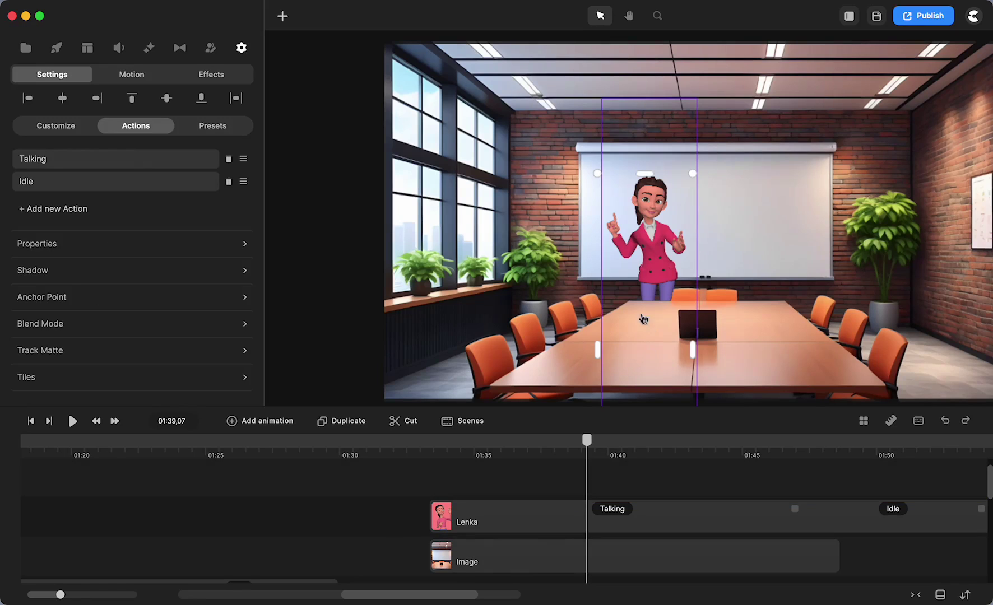
double_click(654, 273)
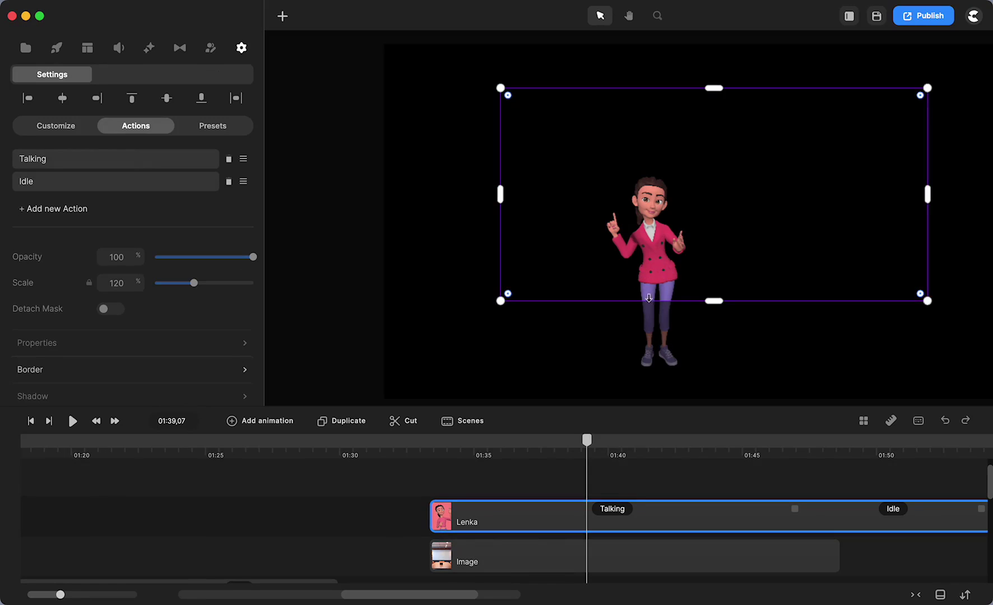
drag(653, 355, 665, 350)
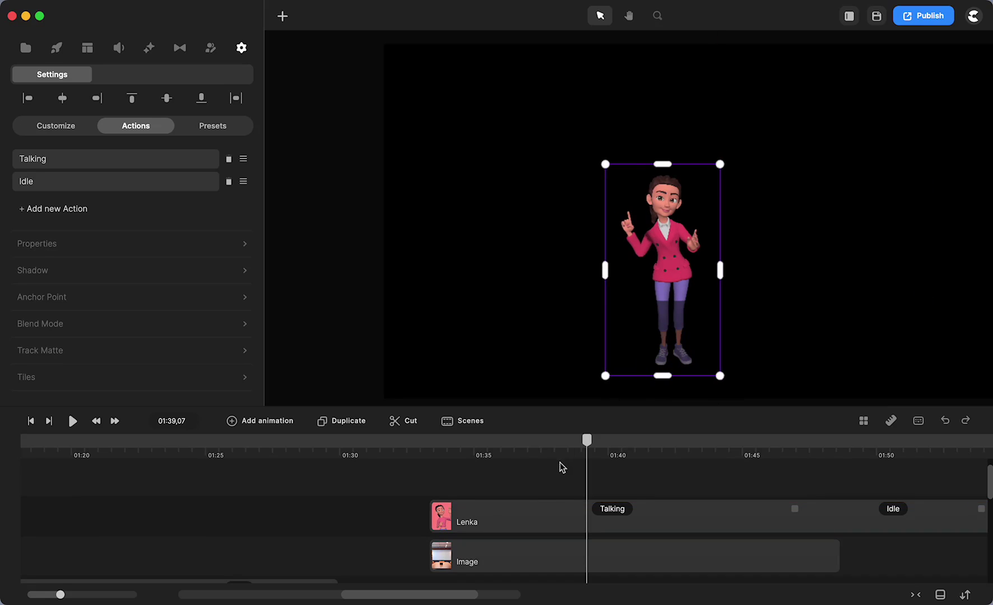
click(553, 484)
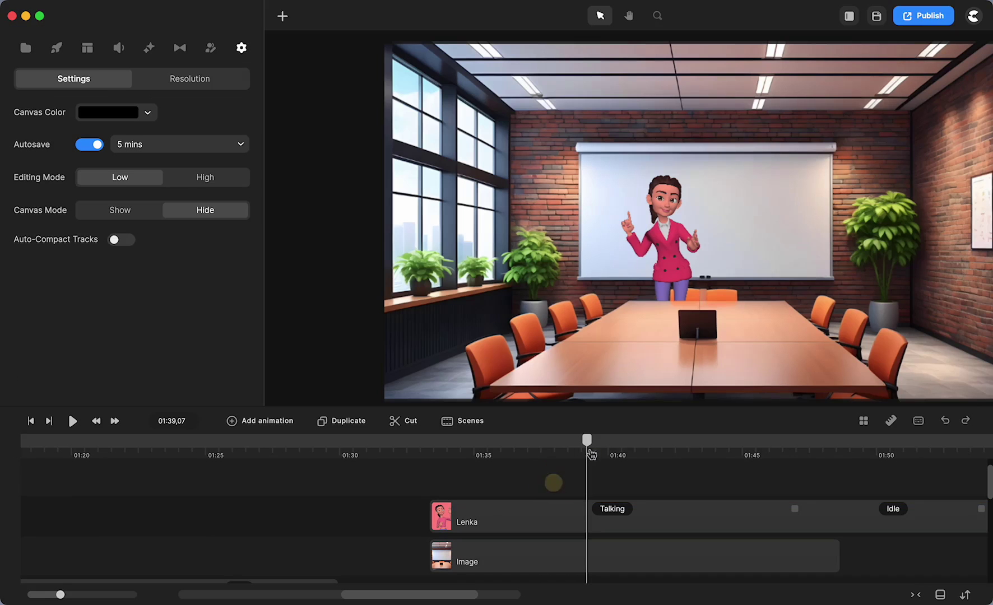
click(466, 440)
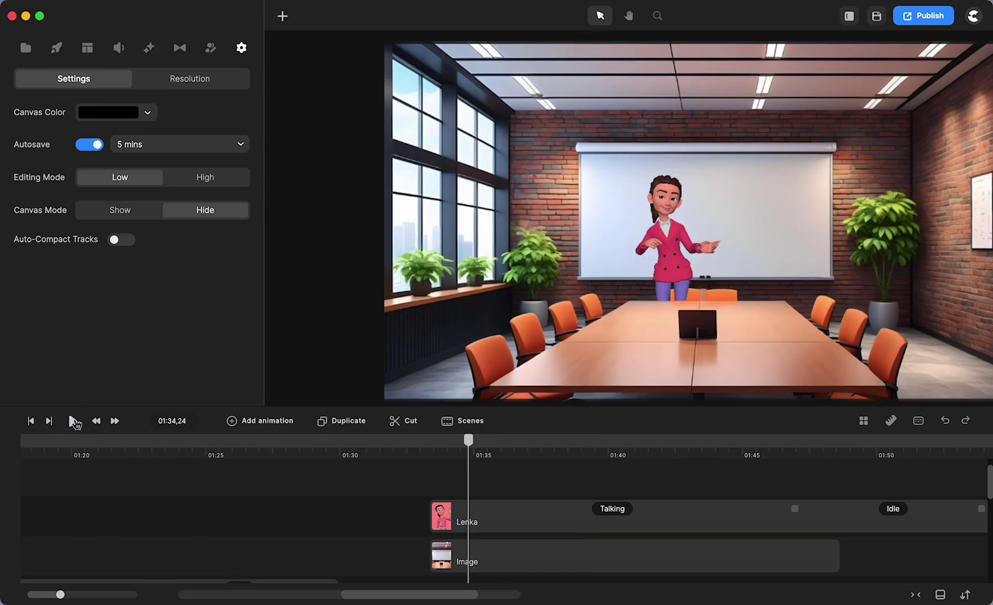
click(73, 421)
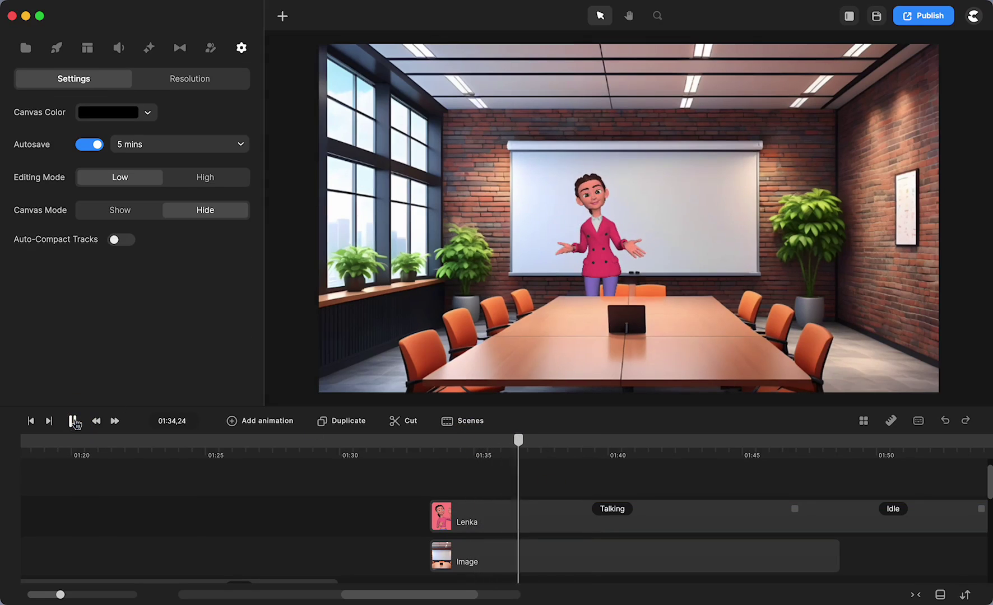
click(74, 421)
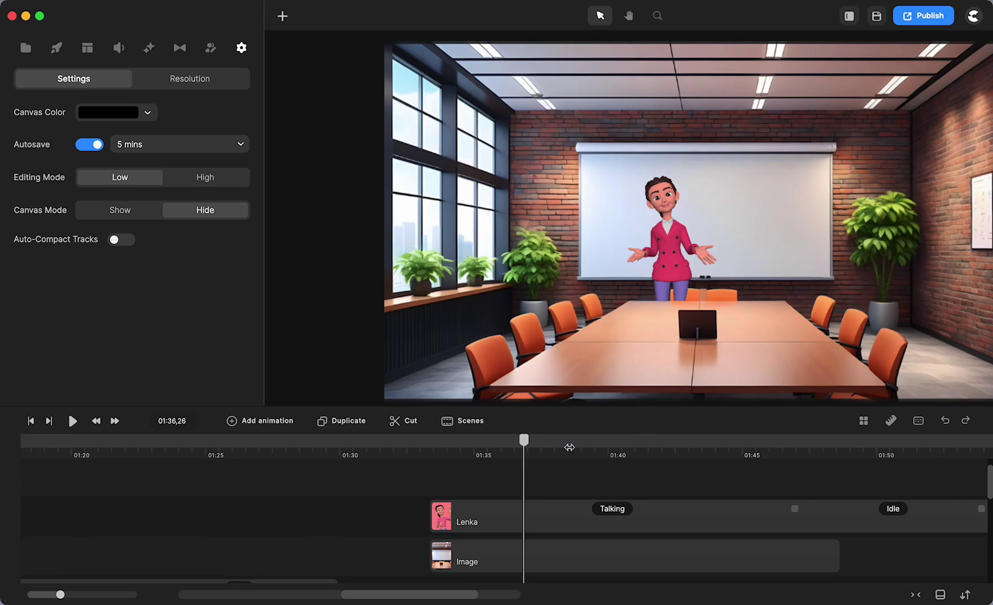